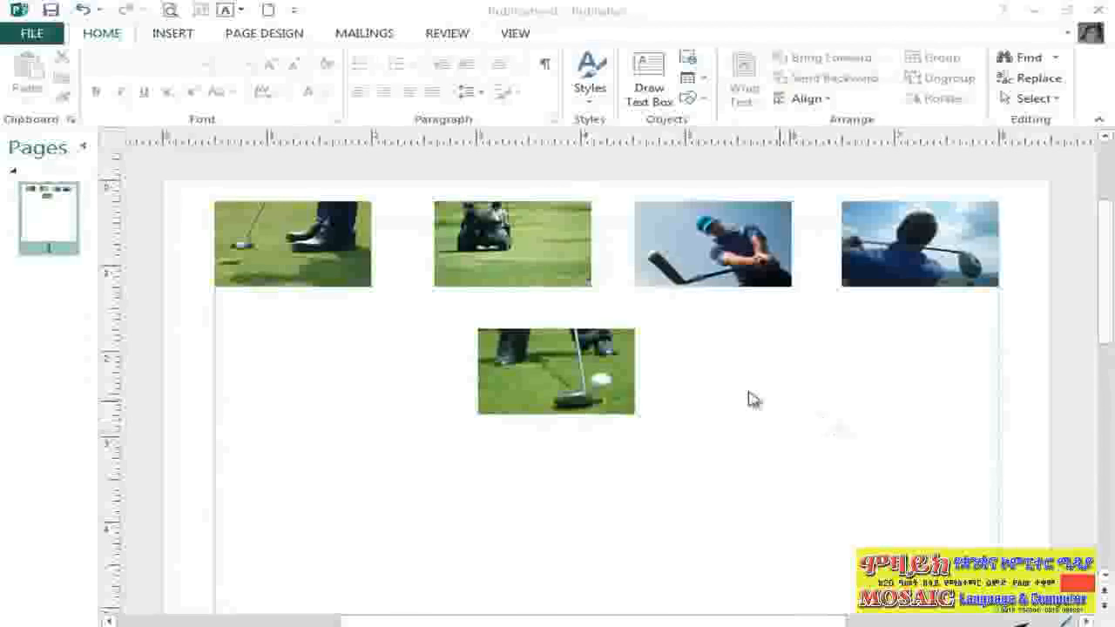
- Reposition the fifth golf picture within the empty area below the row of four thumbnails, ending slightly right of centre
{"action": "left_click", "coordinate": [544, 342]}
{"action": "left_click_drag", "start_coordinate": [546, 345], "coordinate": [859, 359]}
{"action": "left_click_drag", "start_coordinate": [760, 352], "coordinate": [394, 346]}
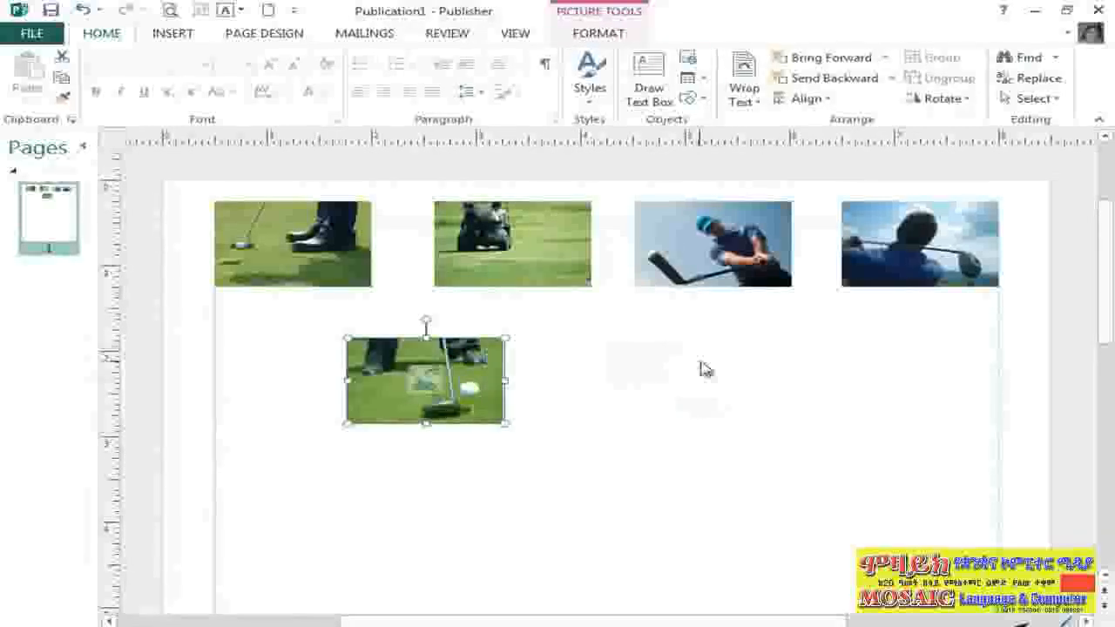
{"action": "left_click", "coordinate": [709, 369]}
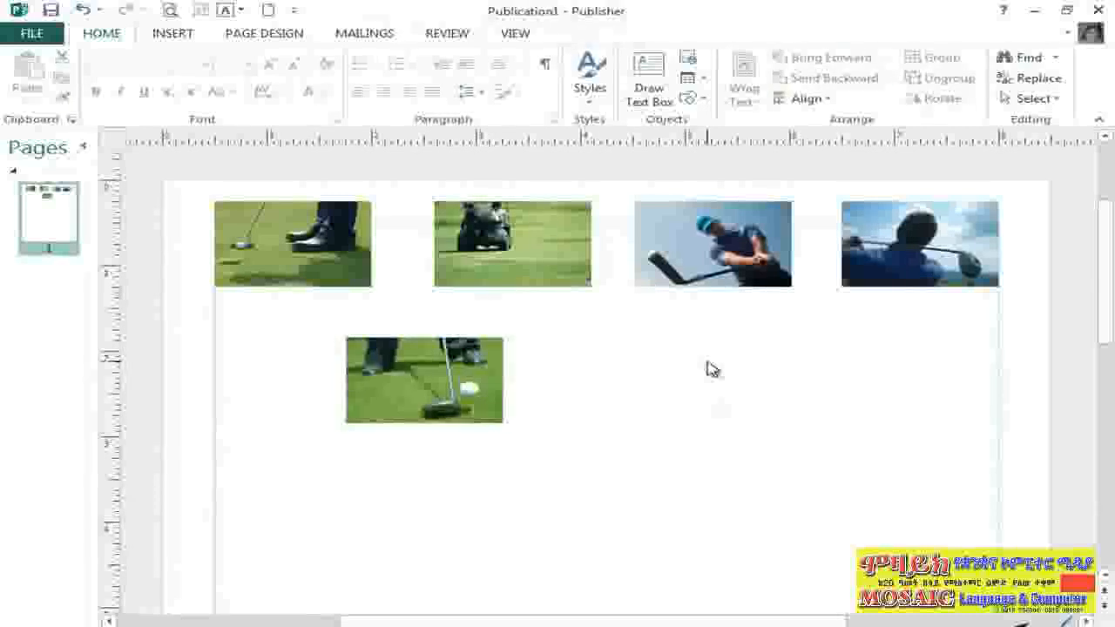
{"action": "left_click_drag", "start_coordinate": [389, 357], "coordinate": [597, 349]}
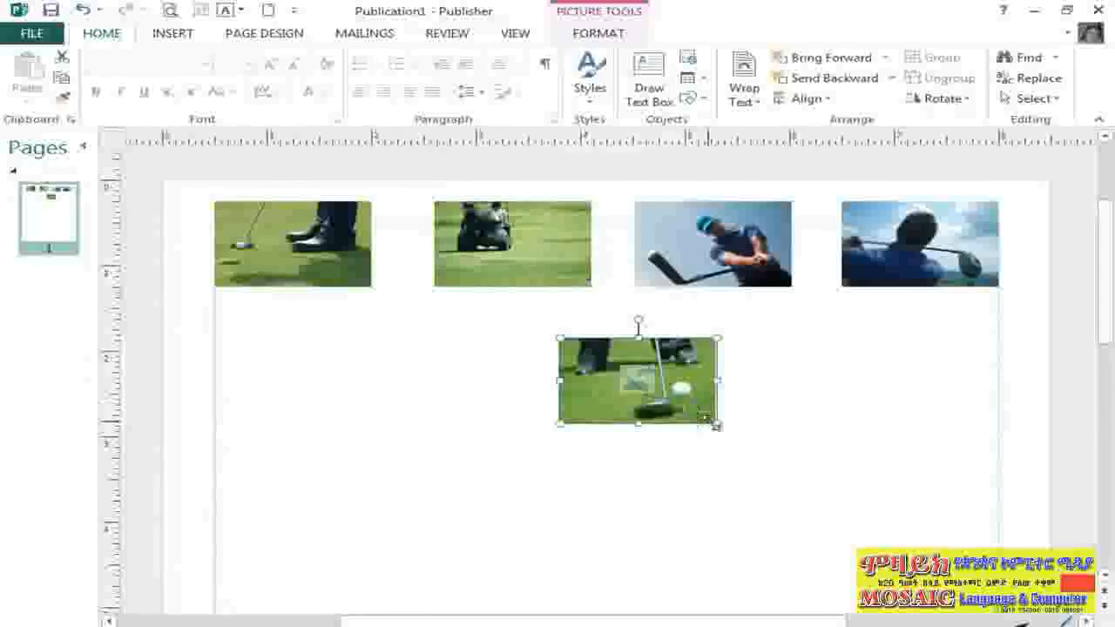
- Try enlarging the lower golf picture proportionally and stretching only its width, undoing the proportional enlargements
{"action": "left_click_drag", "start_coordinate": [717, 423], "coordinate": [828, 488]}
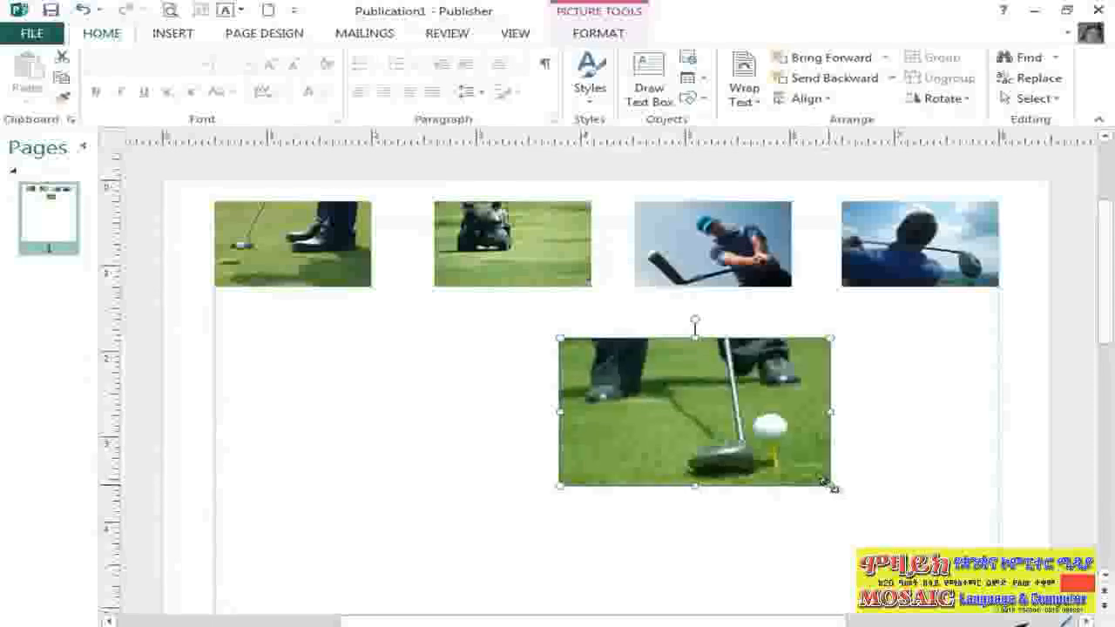
{"action": "key", "text": "ctrl+z"}
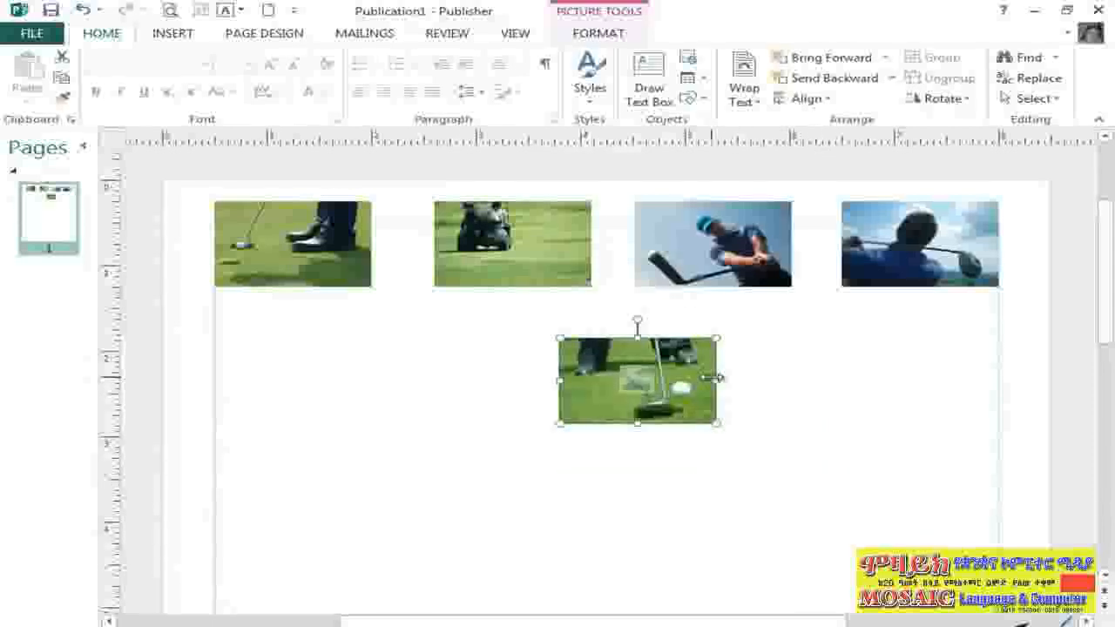
{"action": "mouse_move", "coordinate": [716, 377]}
{"action": "left_mouse_down"}
{"action": "mouse_move", "coordinate": [800, 378]}
{"action": "mouse_move", "coordinate": [695, 378]}
{"action": "left_mouse_up"}
{"action": "key", "text": "ctrl+z"}
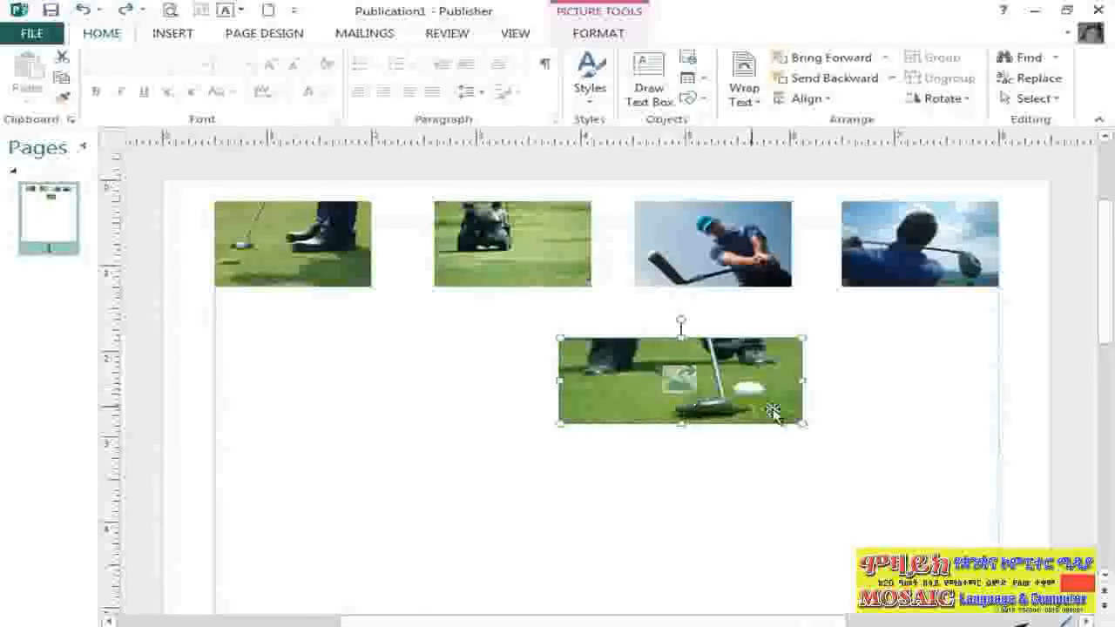
{"action": "left_click_drag", "start_coordinate": [802, 425], "coordinate": [829, 461]}
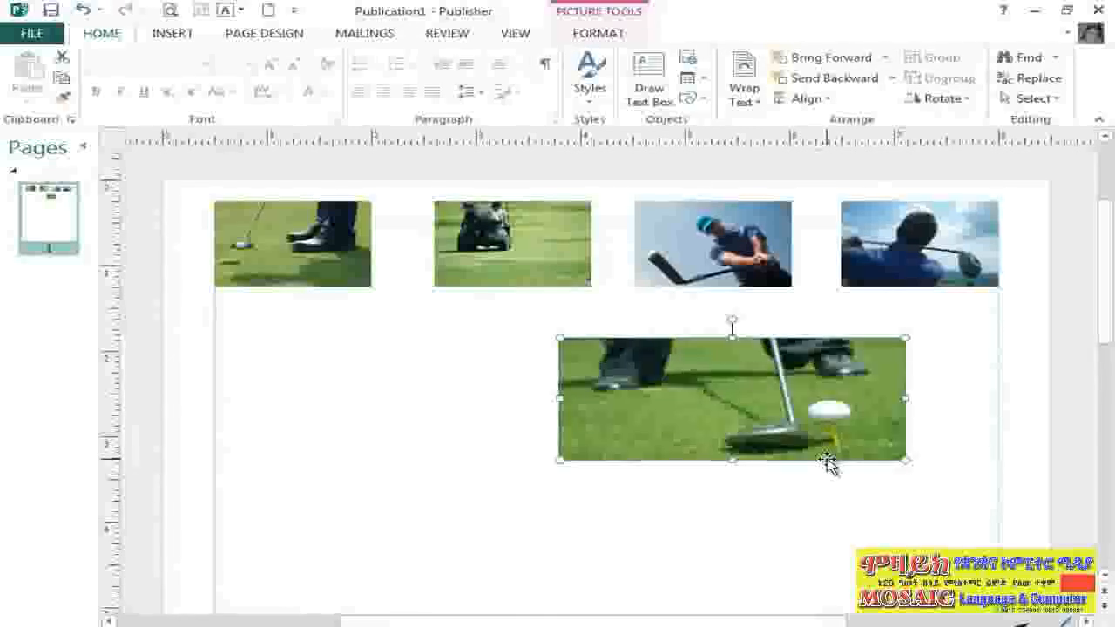
{"action": "key", "text": "ctrl+z"}
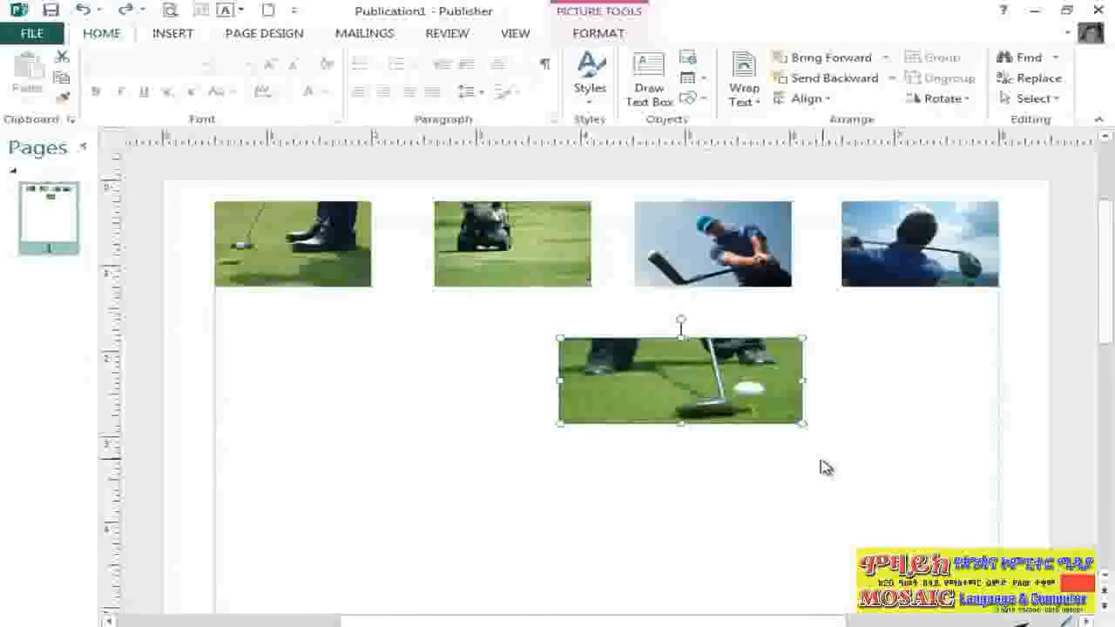
- Reshape the lower golf picture freehand by its sides and corner to about 1.69" high and 2.39" wide
{"action": "left_click_drag", "start_coordinate": [803, 381], "coordinate": [690, 383]}
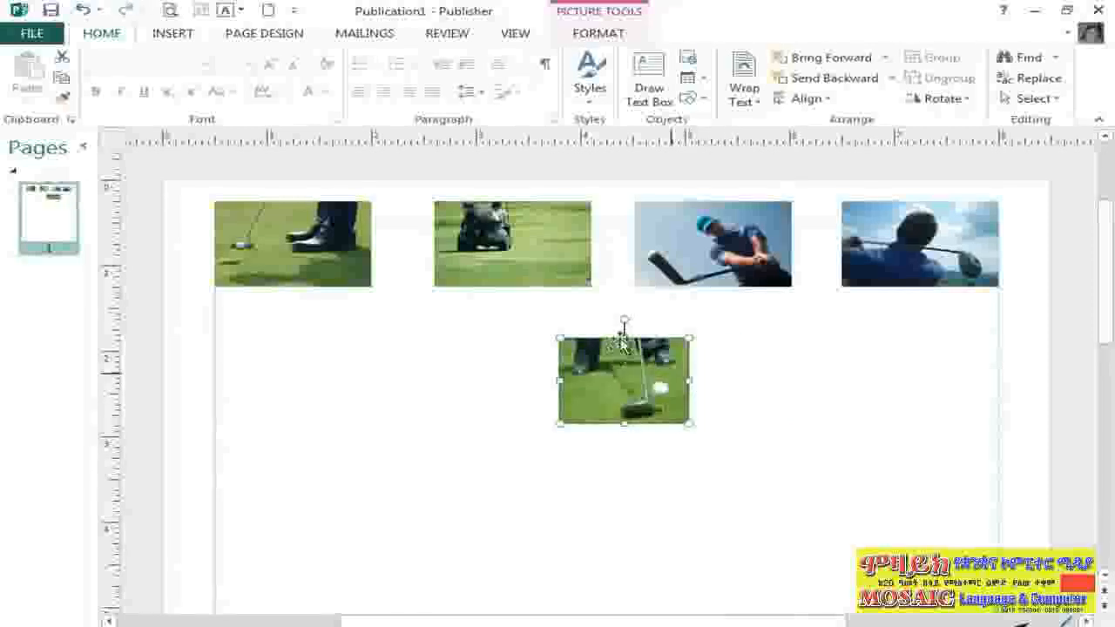
{"action": "left_click_drag", "start_coordinate": [624, 336], "coordinate": [623, 301]}
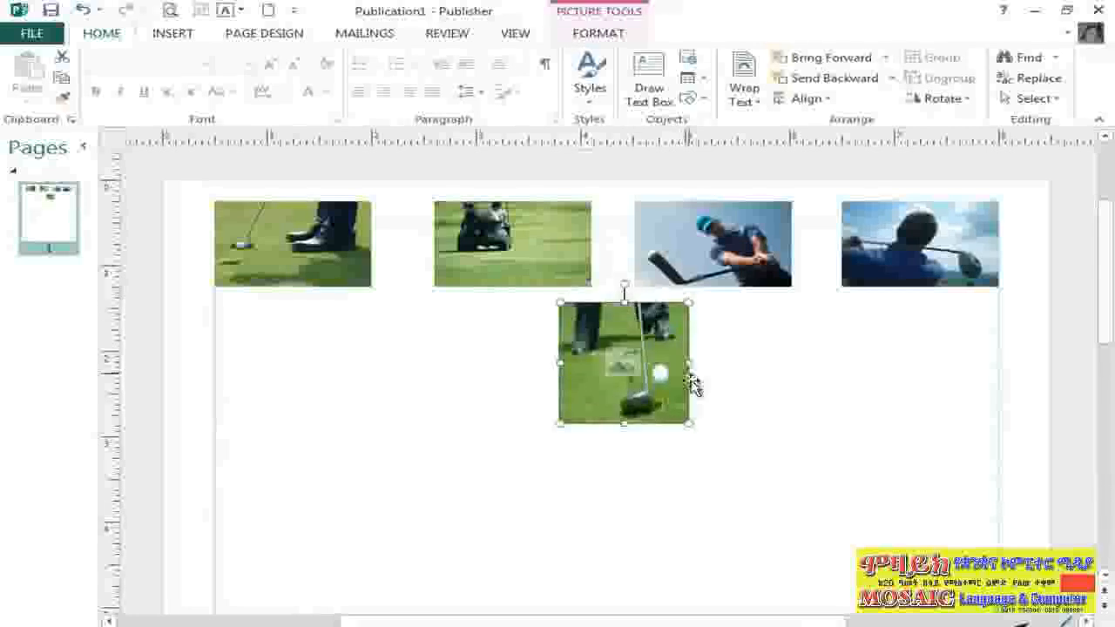
{"action": "left_click_drag", "start_coordinate": [694, 360], "coordinate": [769, 362]}
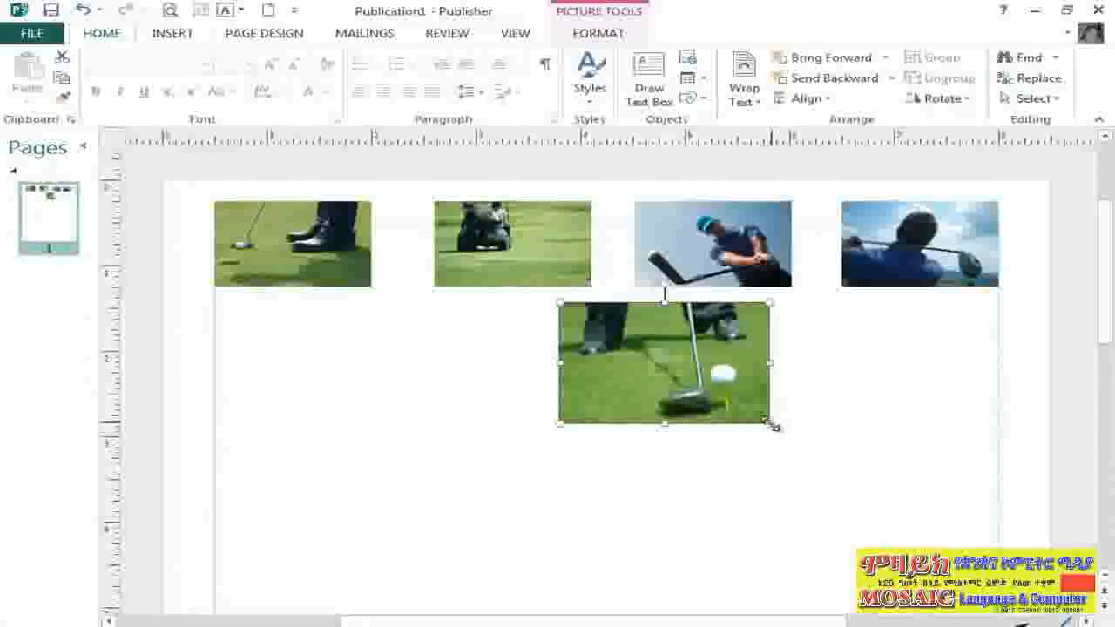
{"action": "left_click_drag", "start_coordinate": [772, 424], "coordinate": [813, 446]}
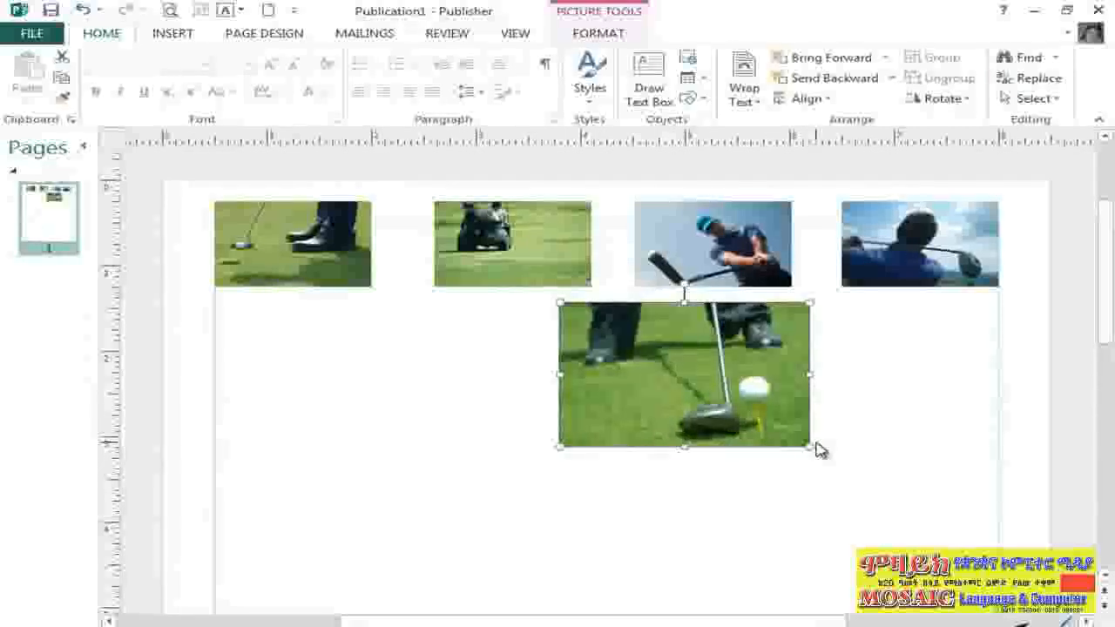
- Increase the lower golf picture's height to 2" with the exact size setting
{"action": "left_click", "coordinate": [599, 35]}
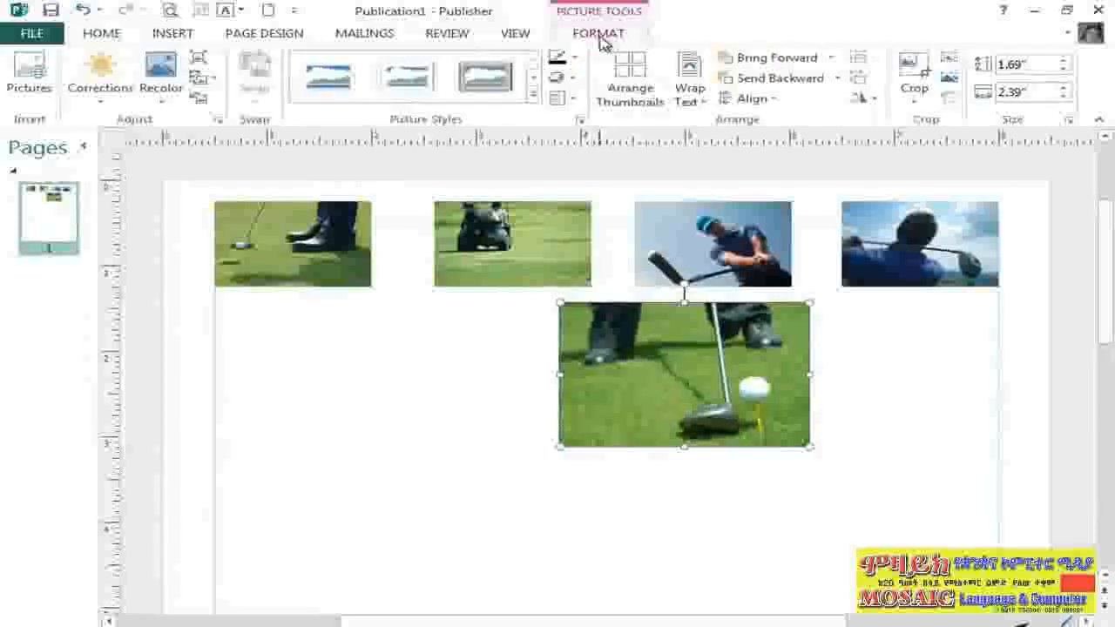
{"action": "left_click", "coordinate": [1064, 61]}
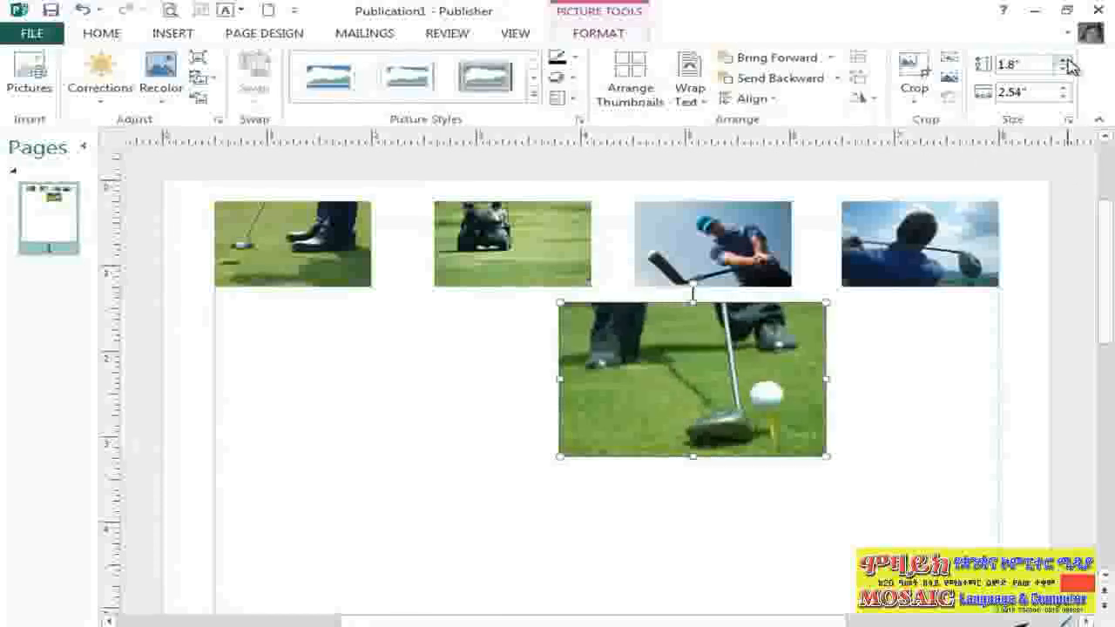
{"action": "left_click", "coordinate": [1064, 61]}
{"action": "left_click", "coordinate": [1065, 61]}
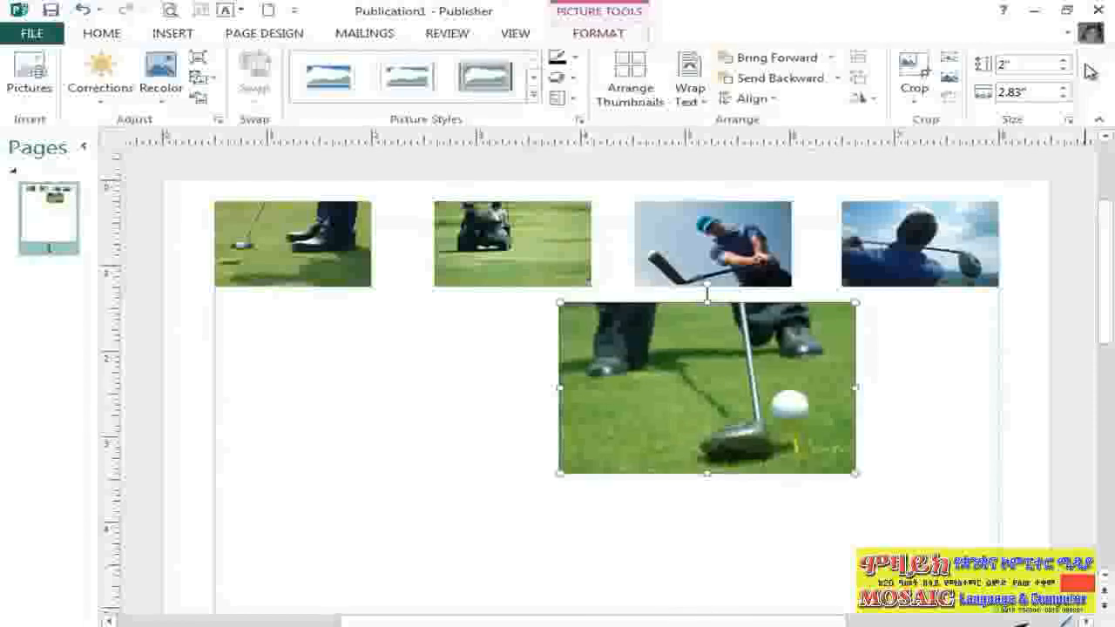
- Set the golf picture's height to 5" and move the enlarged picture up over the row of thumbnails
{"action": "left_click", "coordinate": [1005, 64]}
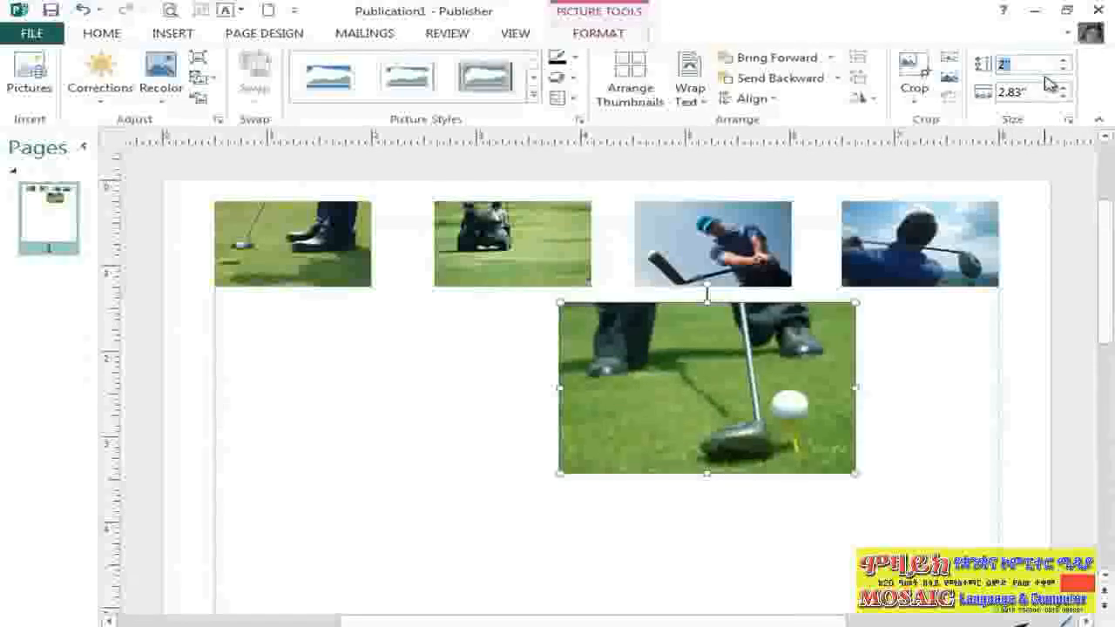
{"action": "type", "text": "5"}
{"action": "key", "text": "Return"}
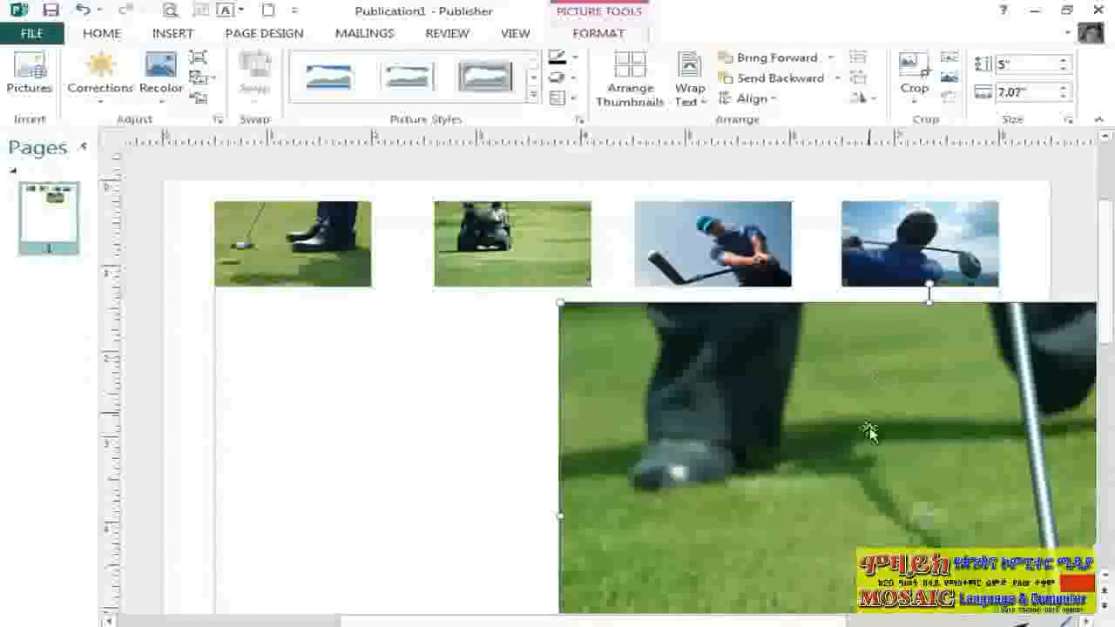
{"action": "left_click_drag", "start_coordinate": [727, 411], "coordinate": [563, 358]}
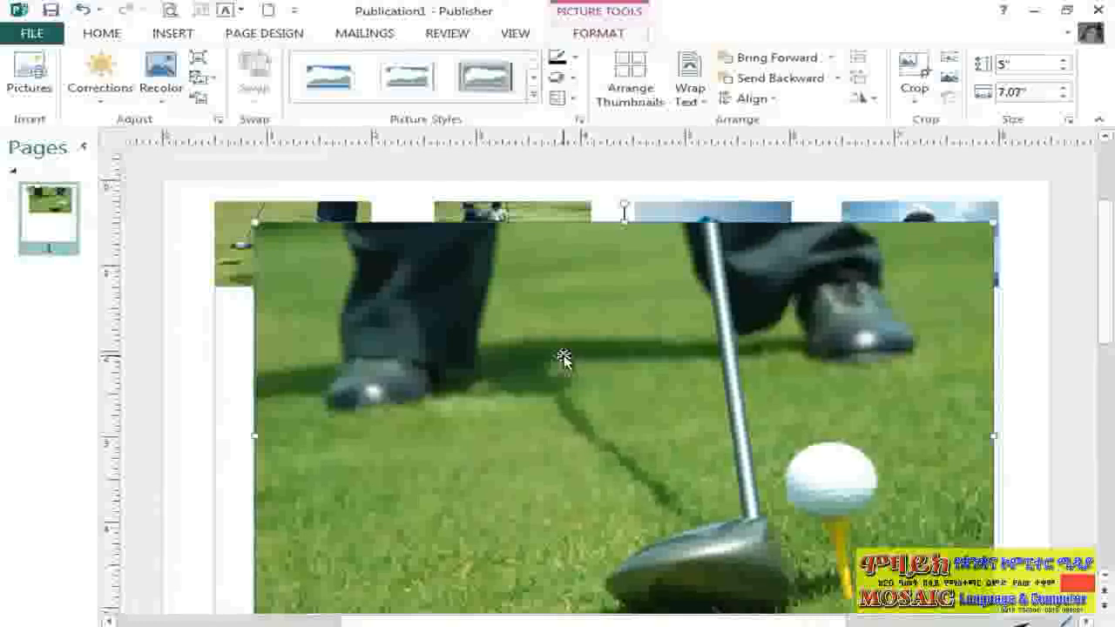
{"action": "left_click_drag", "start_coordinate": [563, 357], "coordinate": [550, 291]}
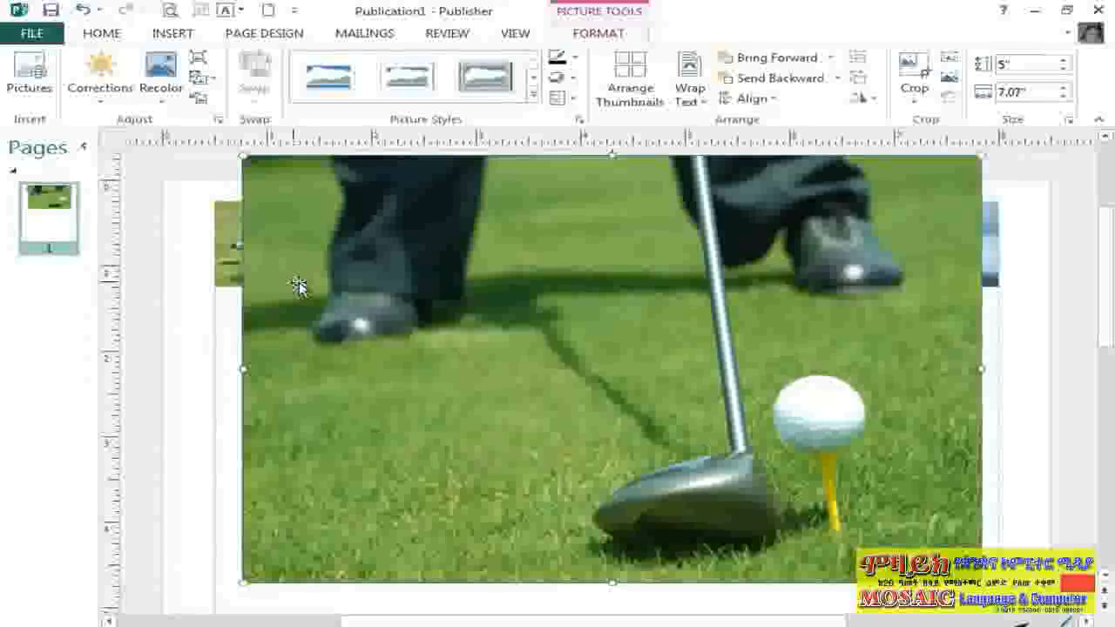
- Turn off Lock aspect ratio in the large golf picture's size settings
{"action": "left_click", "coordinate": [1070, 123]}
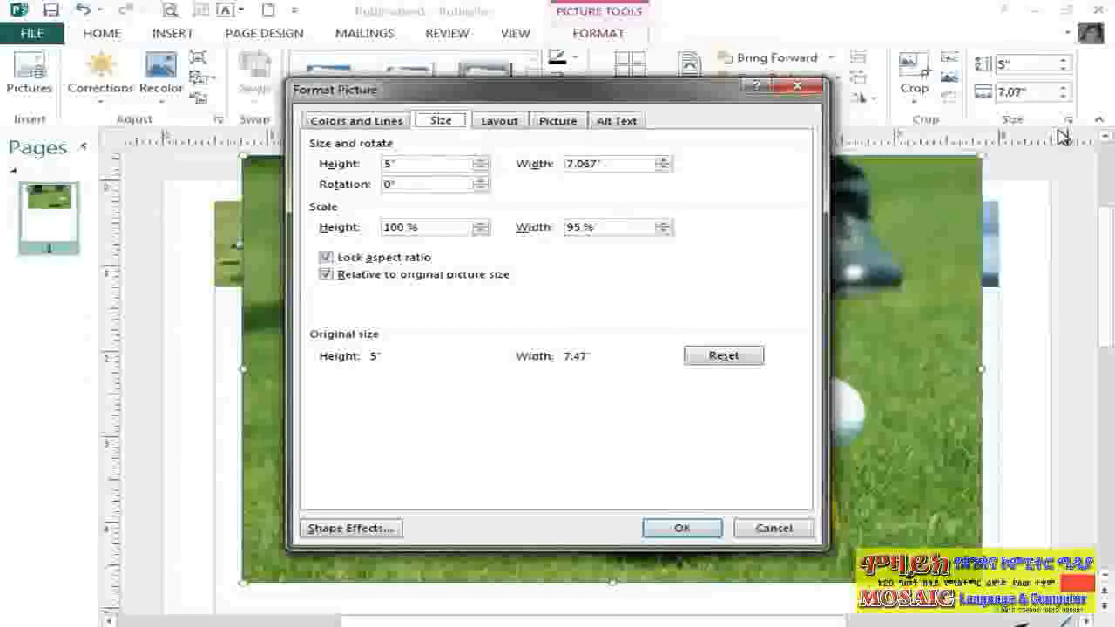
{"action": "left_click", "coordinate": [325, 258]}
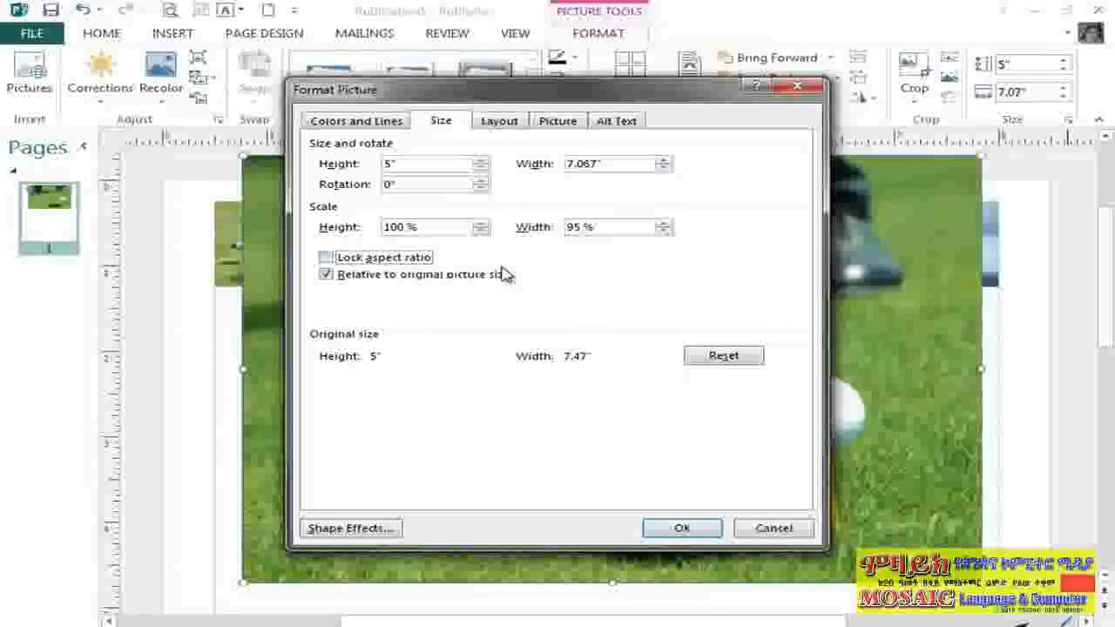
{"action": "left_click", "coordinate": [670, 528]}
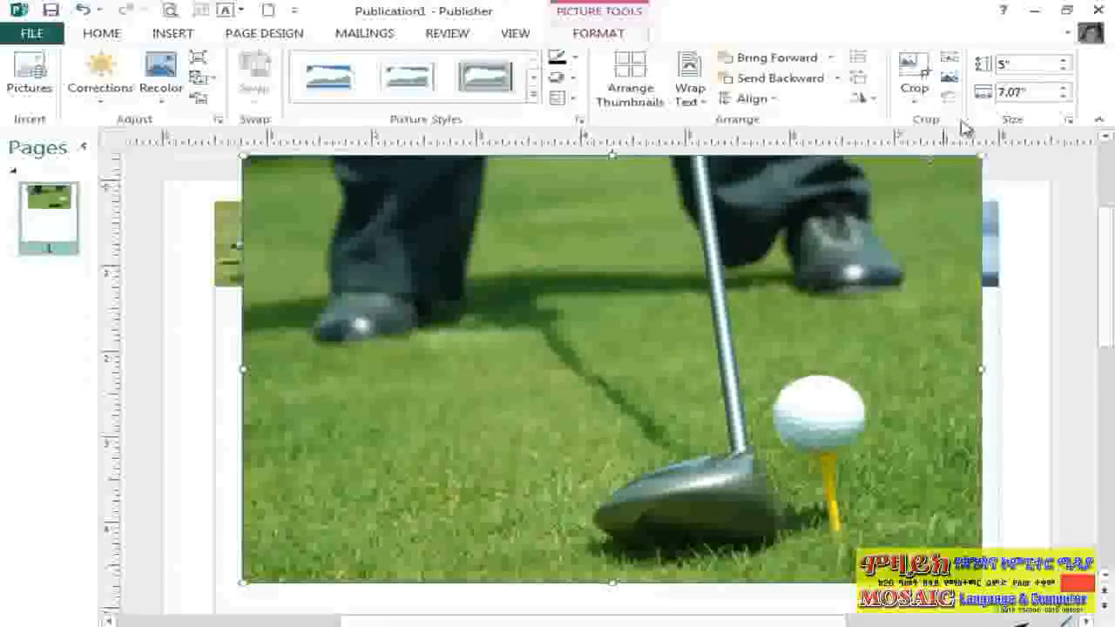
- Set the large picture's height to 3" and move it down the page, then undo both changes
{"action": "left_click", "coordinate": [1011, 63]}
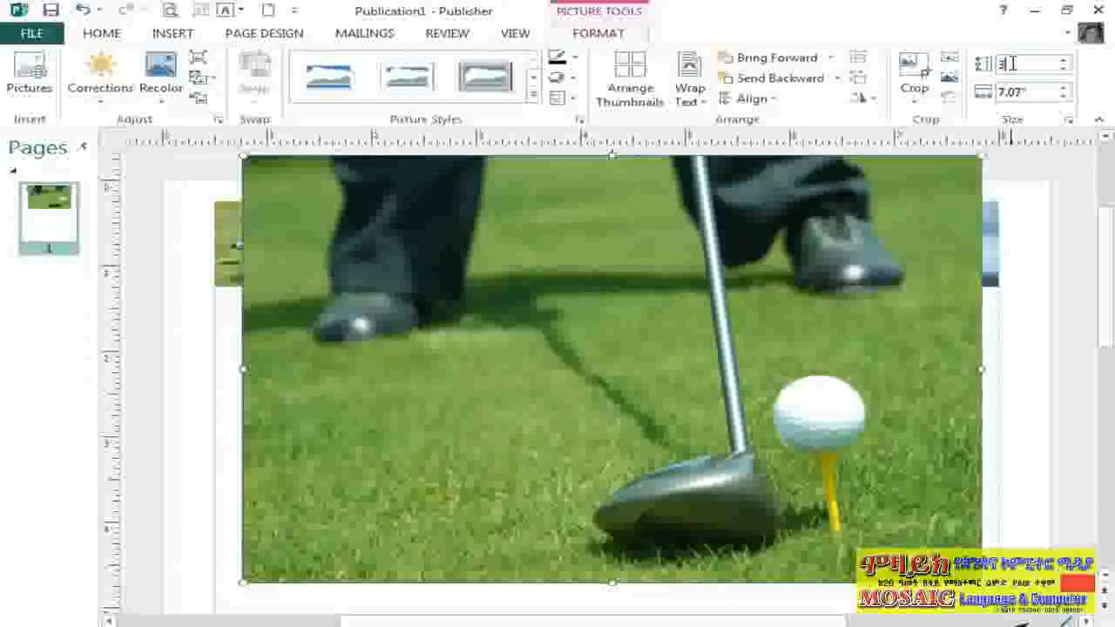
{"action": "type", "text": "3"}
{"action": "key", "text": "Return"}
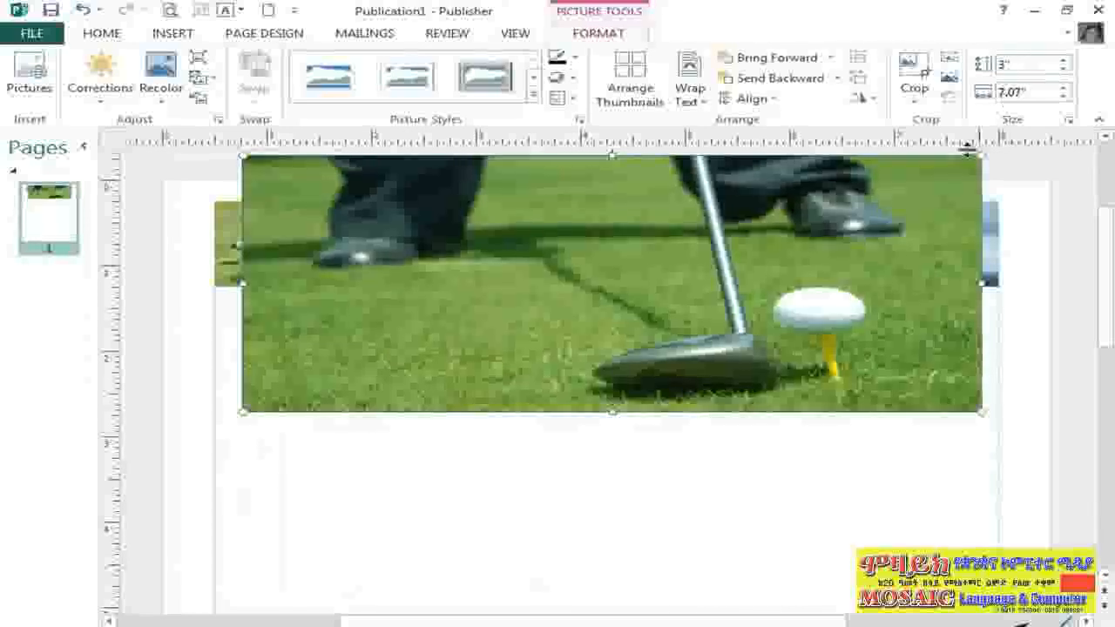
{"action": "left_click_drag", "start_coordinate": [908, 249], "coordinate": [912, 257]}
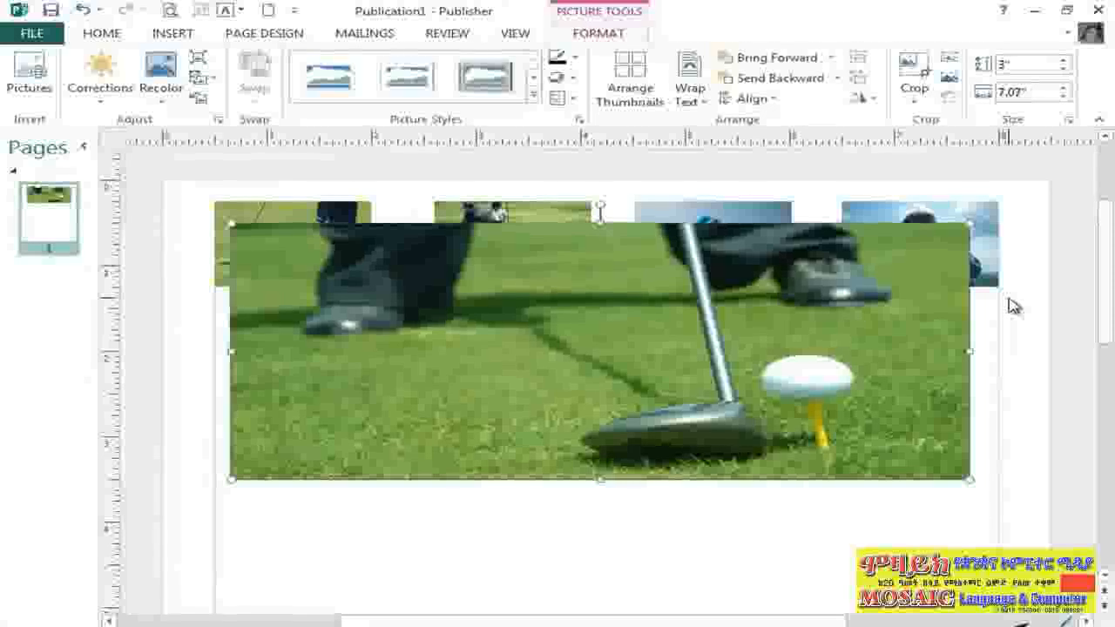
{"action": "key", "text": "ctrl+z"}
{"action": "key", "text": "ctrl+z"}
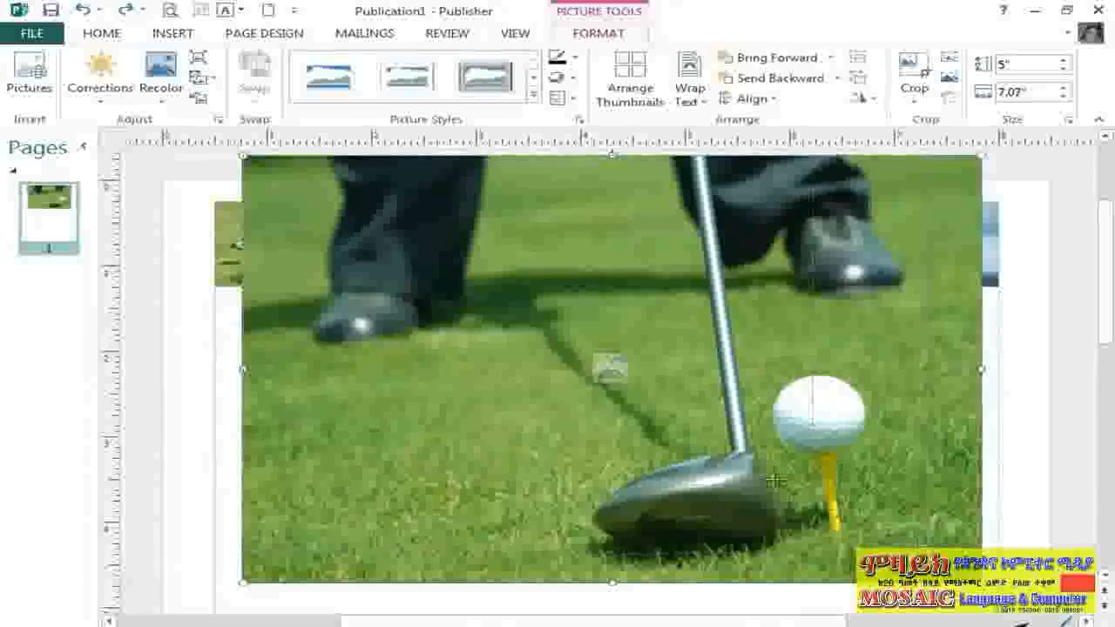
- Shrink the large picture to about 2.24" high and 3.17" wide and place it below the thumbnails
{"action": "left_click_drag", "start_coordinate": [775, 479], "coordinate": [526, 353]}
{"action": "left_click_drag", "start_coordinate": [454, 232], "coordinate": [788, 431]}
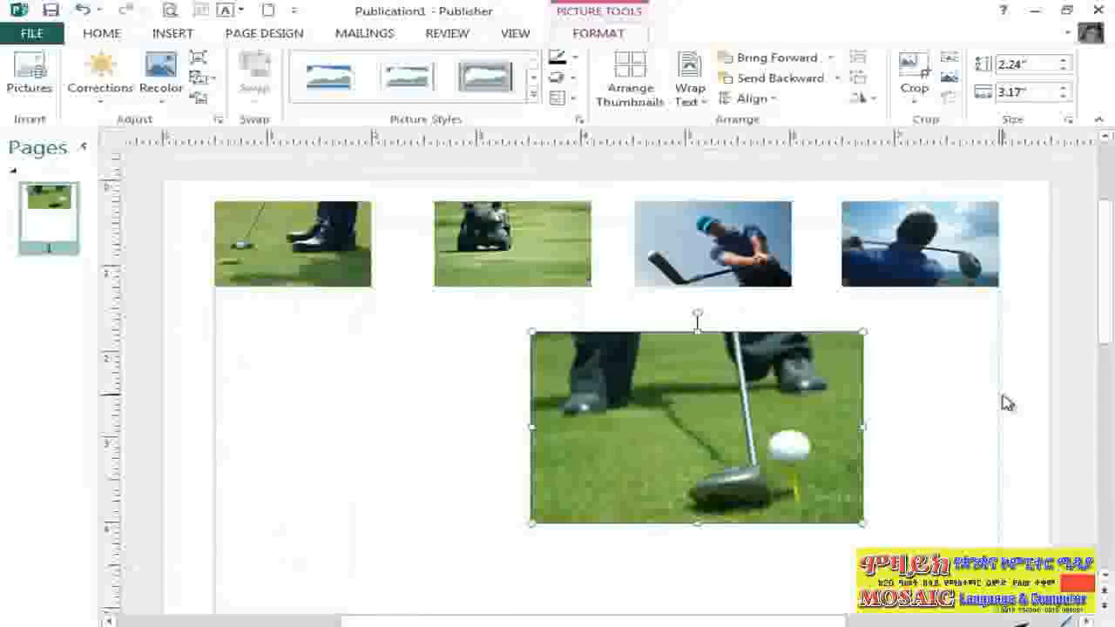
{"action": "left_click", "coordinate": [1006, 403]}
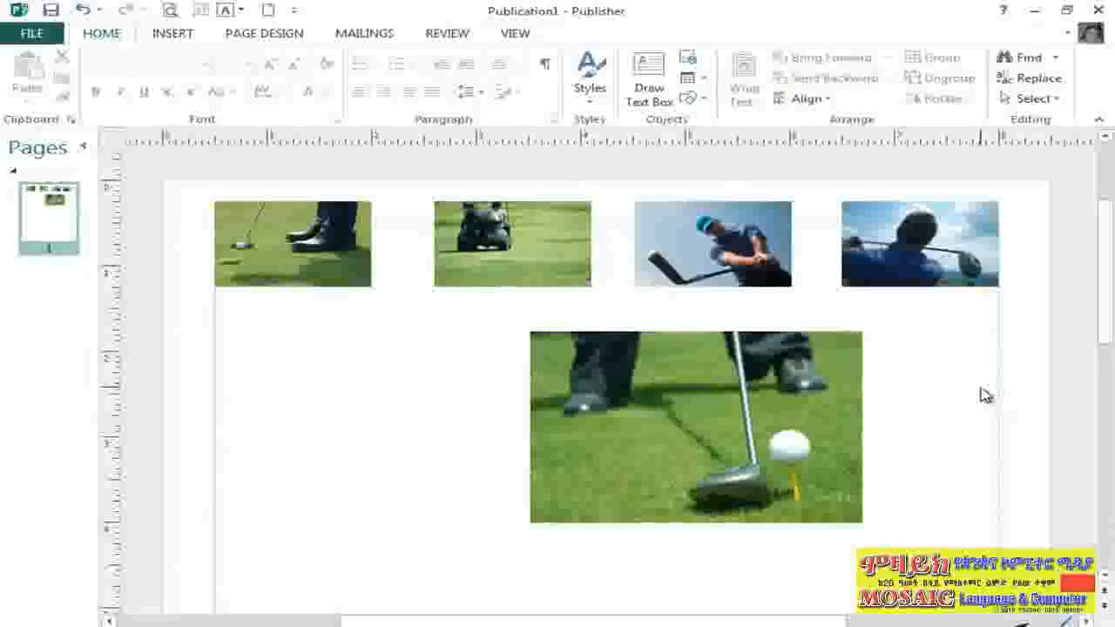
- Delete the large golf picture below the thumbnails
{"action": "left_click", "coordinate": [797, 375]}
{"action": "key", "text": "Delete"}
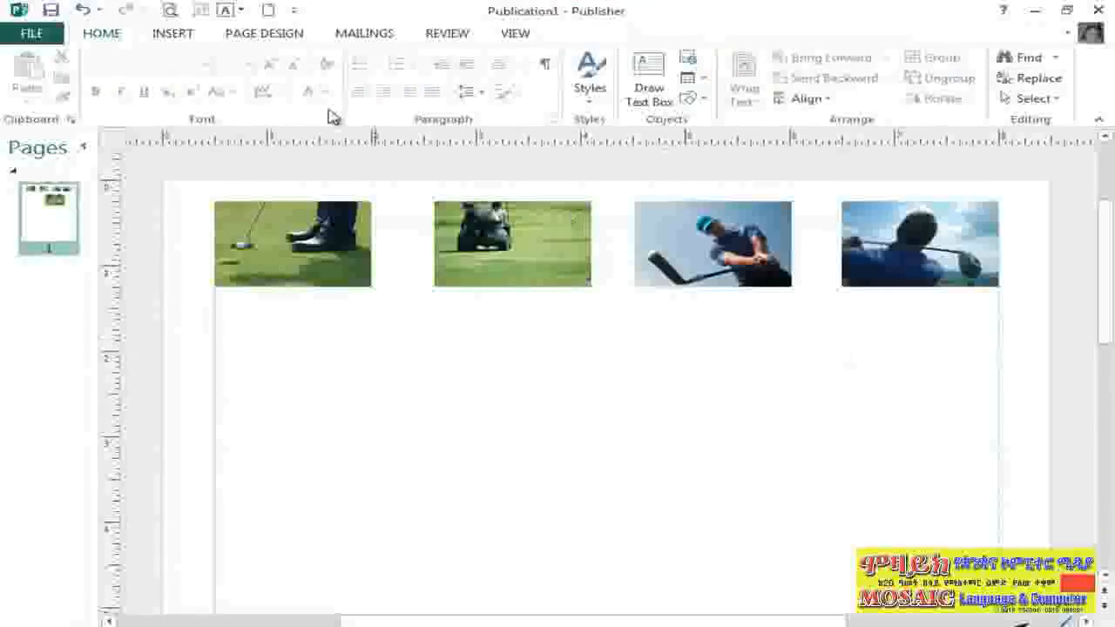
- Insert a picture placeholder below the thumbnails and enlarge it to about 2.33" by 2.33"
{"action": "left_click", "coordinate": [167, 33]}
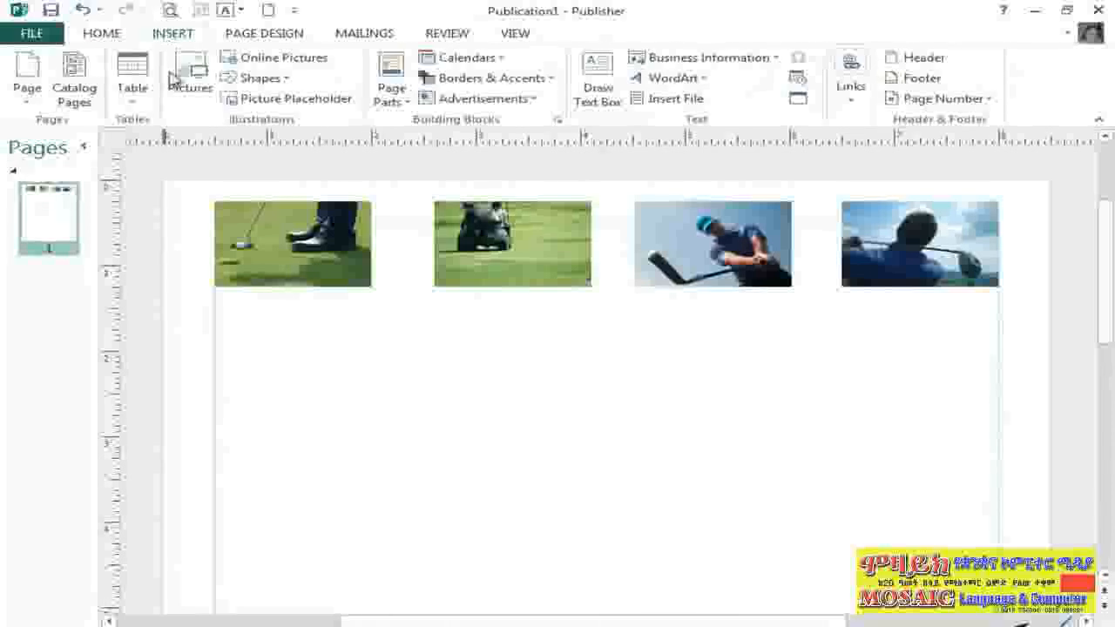
{"action": "left_click", "coordinate": [262, 99]}
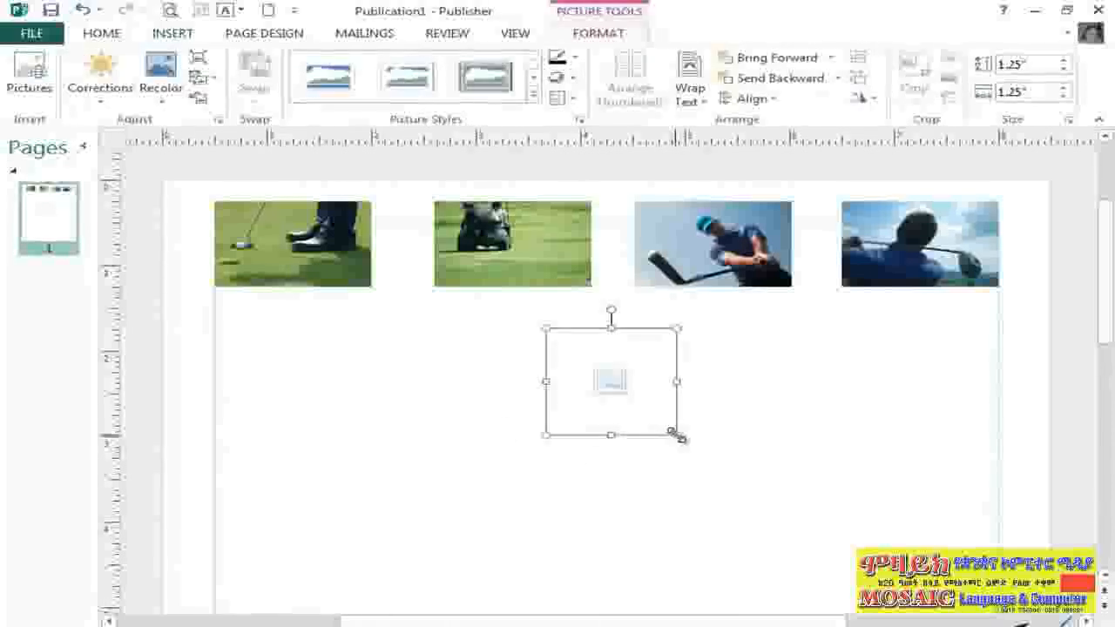
{"action": "left_click_drag", "start_coordinate": [676, 435], "coordinate": [790, 527]}
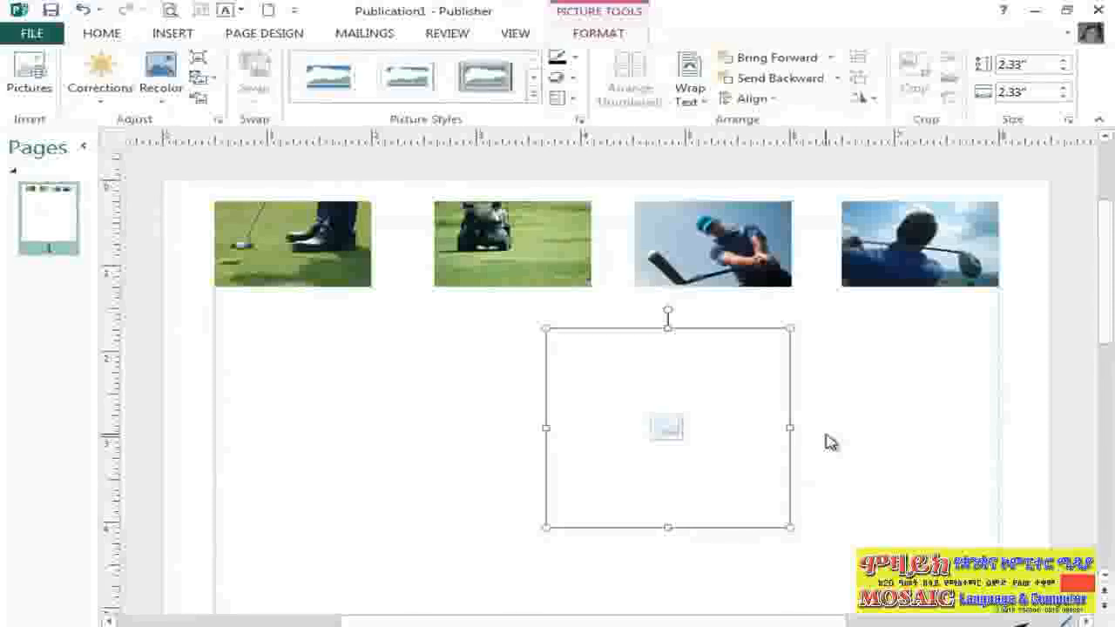
- Start filling the placeholder with a picture and search Office.com Clip Art for "golf ball"
{"action": "left_click", "coordinate": [678, 431]}
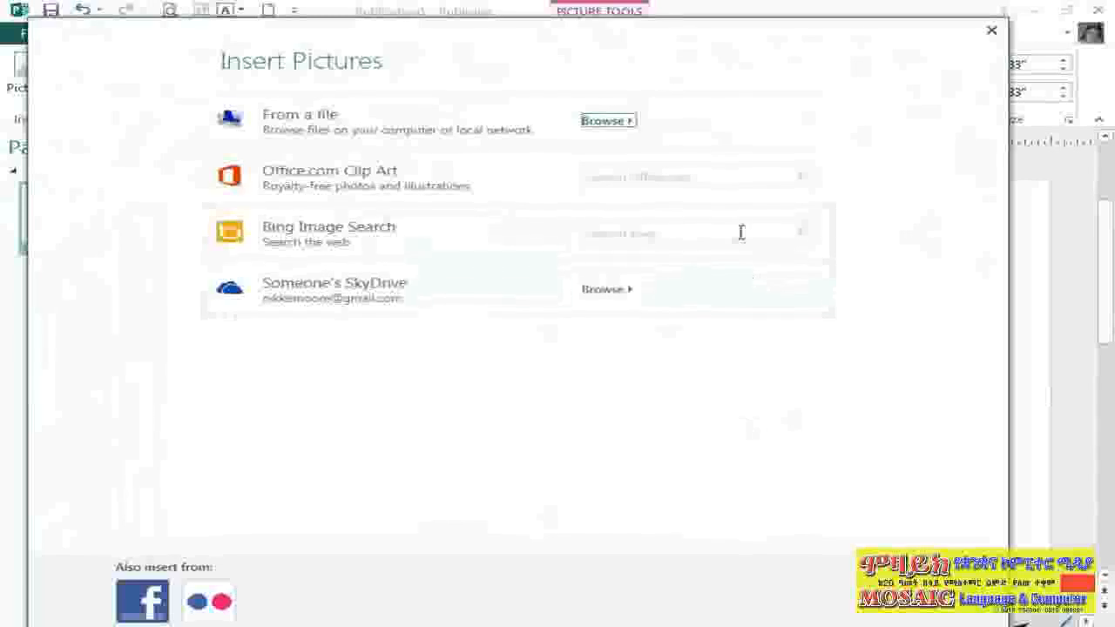
{"action": "left_click", "coordinate": [659, 175]}
{"action": "type", "text": "golf bal"}
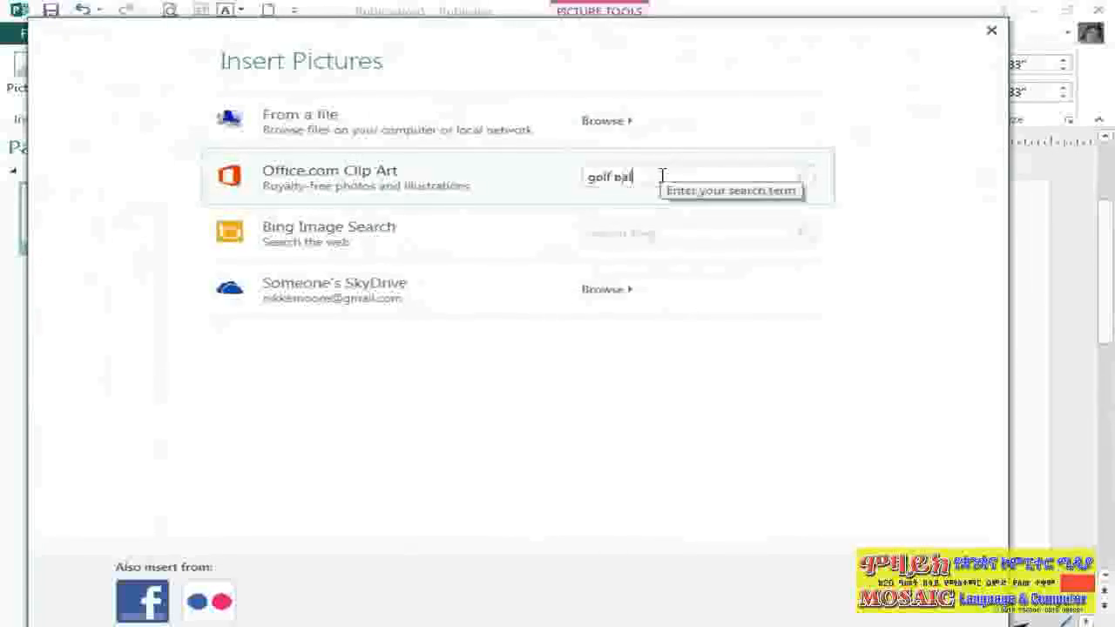
{"action": "type", "text": "l"}
{"action": "key", "text": "Return"}
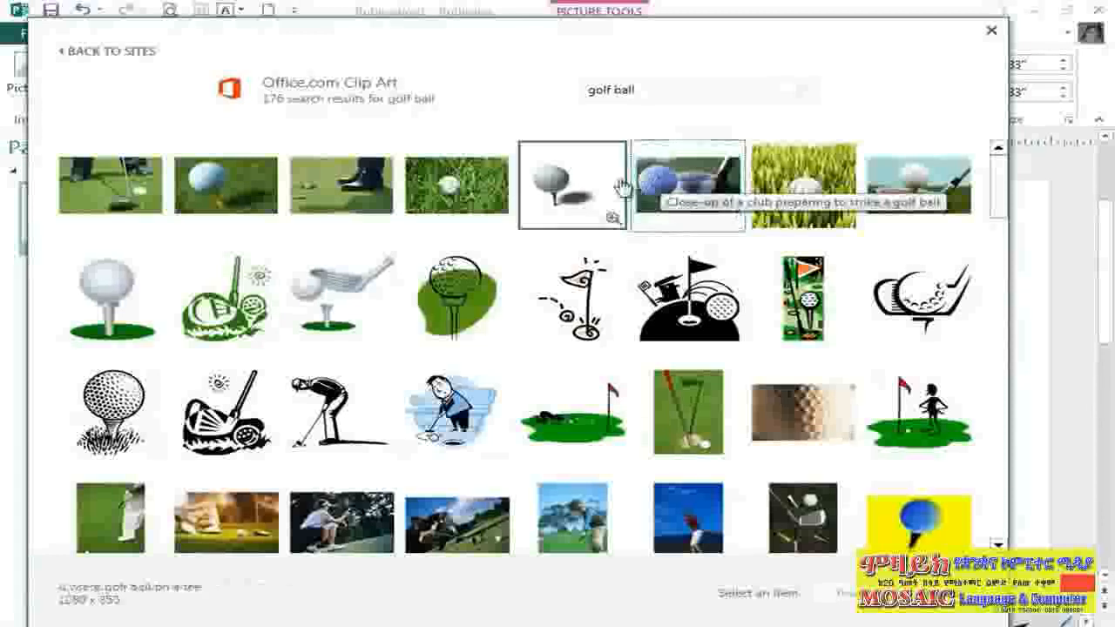
- Insert the clip art of a white golf ball on a tee into the placeholder and fit the whole picture inside its frame
{"action": "left_click", "coordinate": [575, 190]}
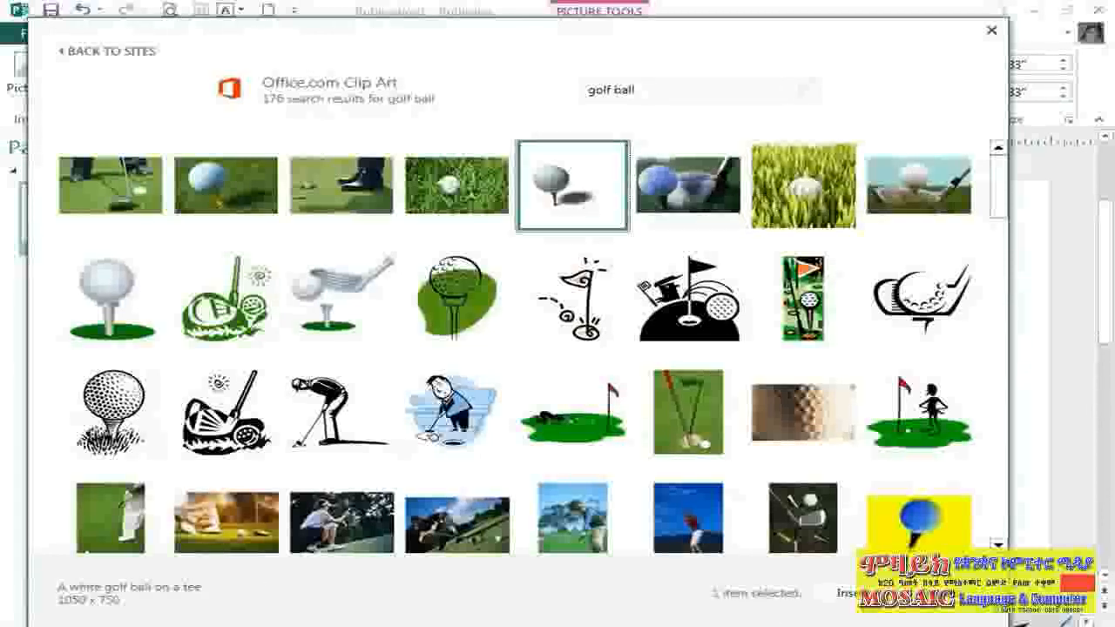
{"action": "left_click", "coordinate": [849, 593]}
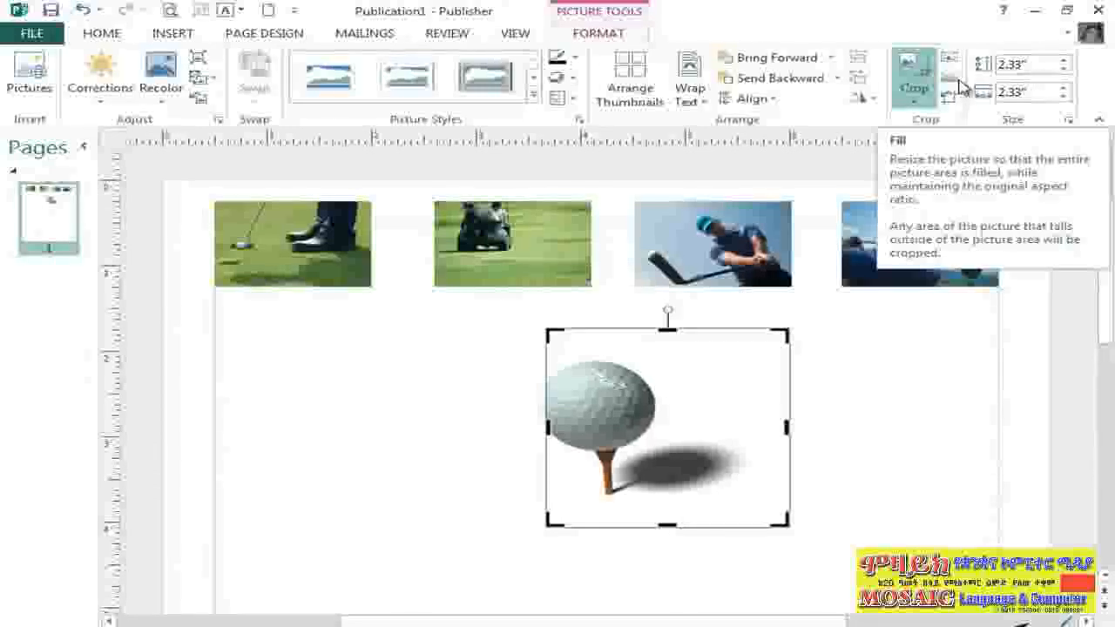
{"action": "left_click", "coordinate": [956, 59]}
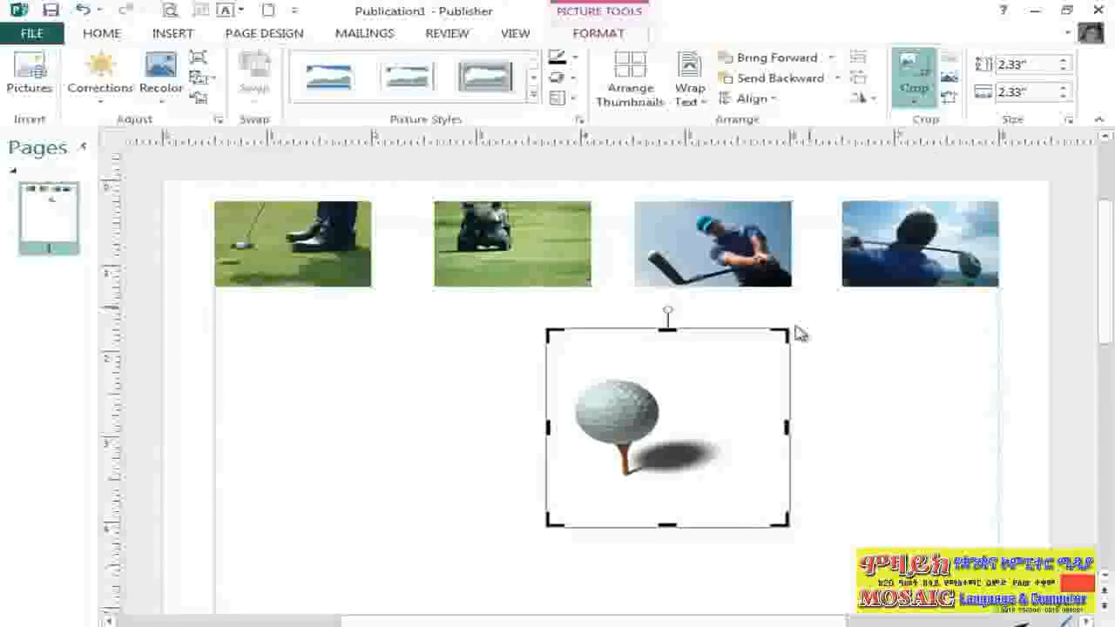
- Delete the golf ball picture and move the golf cart thumbnail to the empty area below the other thumbnails
{"action": "left_click", "coordinate": [755, 378]}
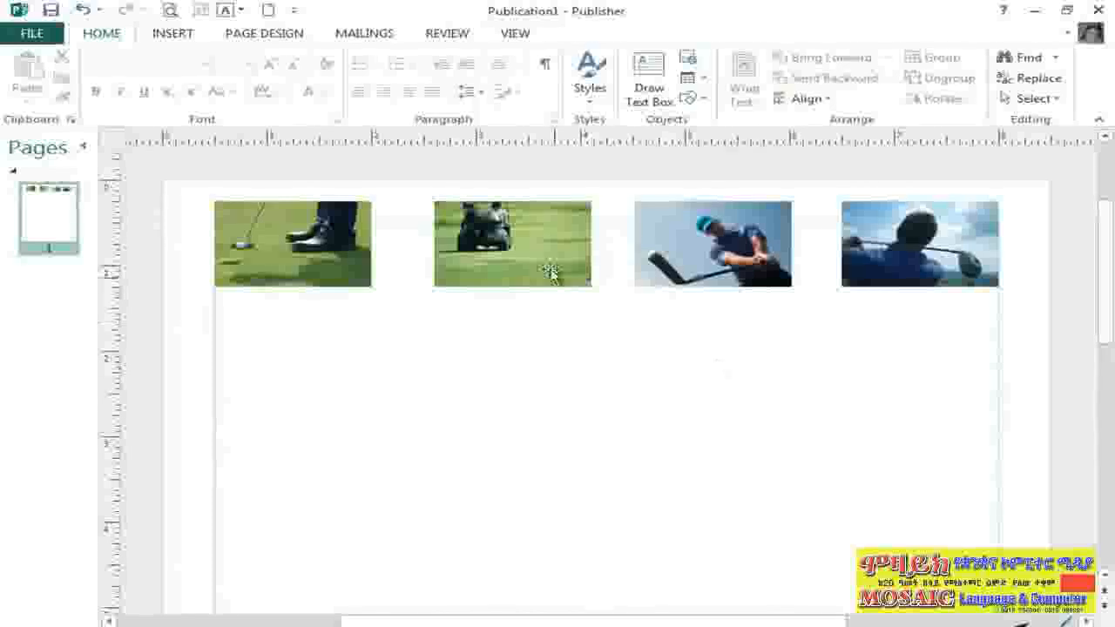
{"action": "left_click_drag", "start_coordinate": [531, 248], "coordinate": [633, 424]}
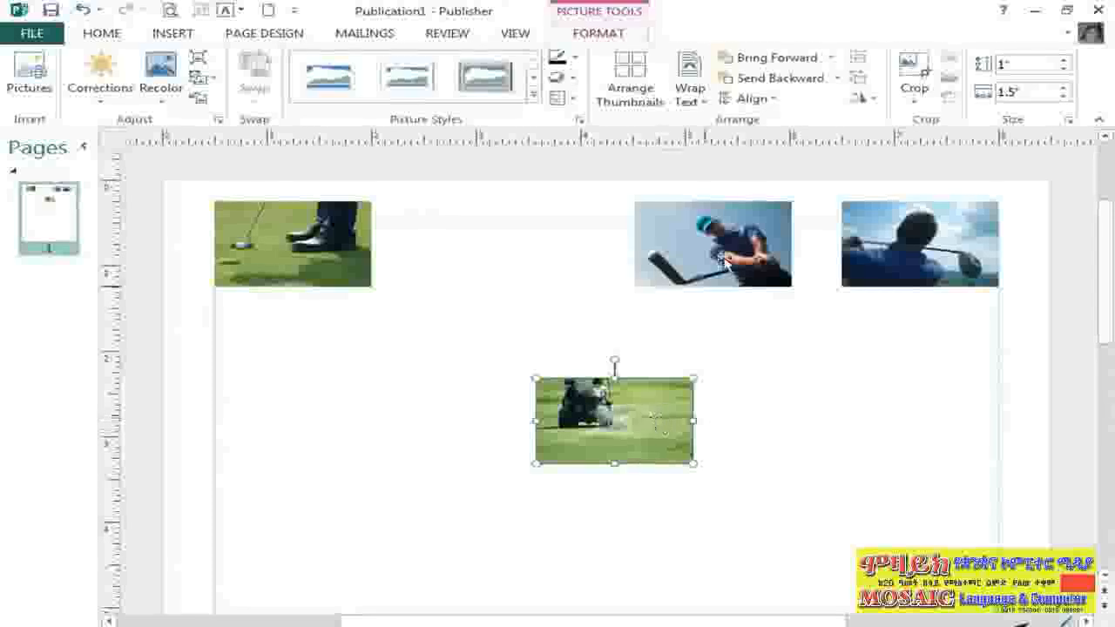
- Crop the golf cart picture from its right and lower edges to about 0.73" high and 0.94" wide, and undo the crop
{"action": "left_click", "coordinate": [914, 80]}
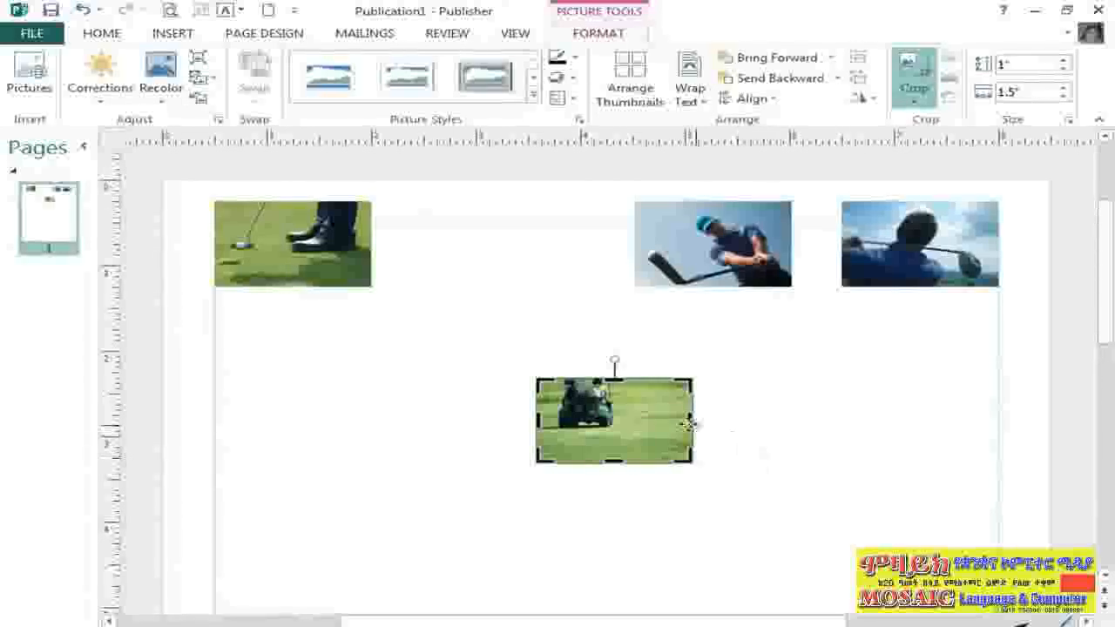
{"action": "left_click_drag", "start_coordinate": [689, 422], "coordinate": [633, 421]}
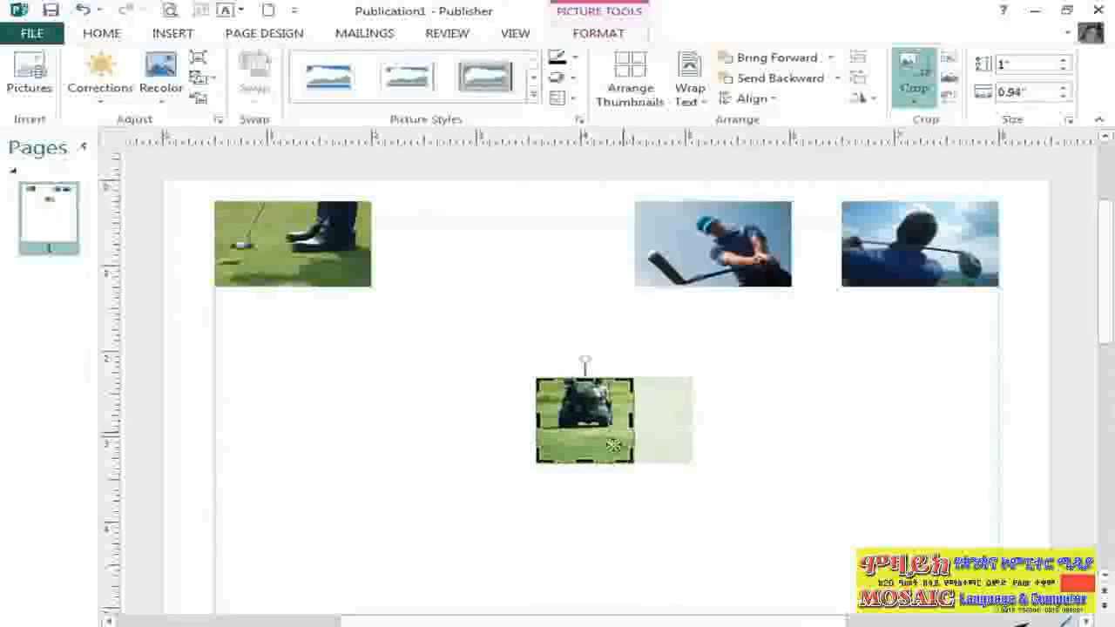
{"action": "left_click_drag", "start_coordinate": [597, 466], "coordinate": [601, 446]}
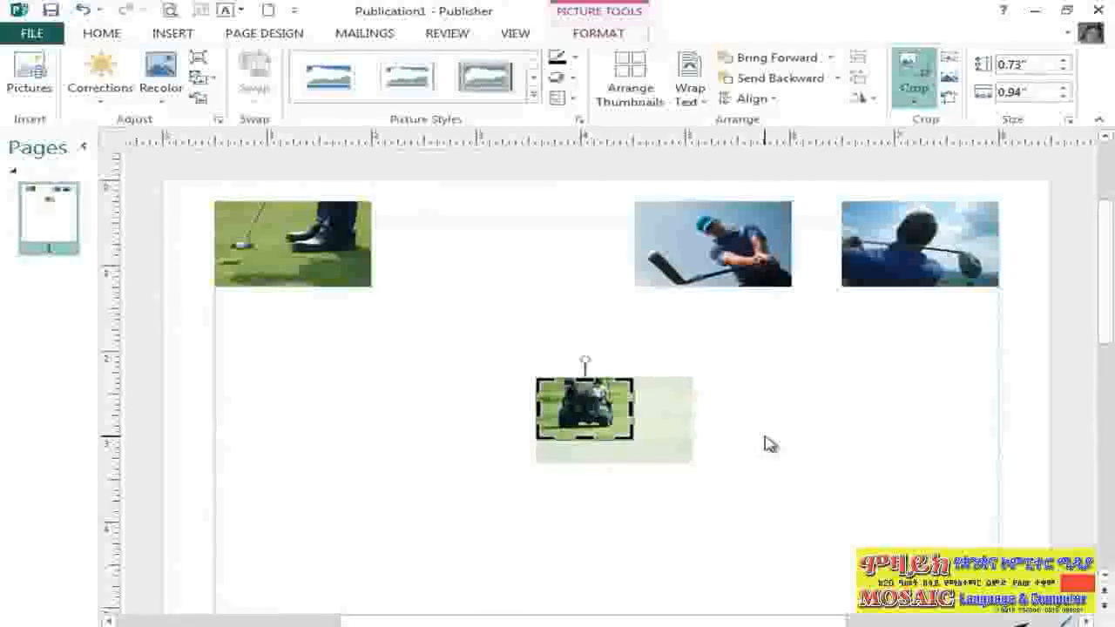
{"action": "left_click", "coordinate": [770, 444]}
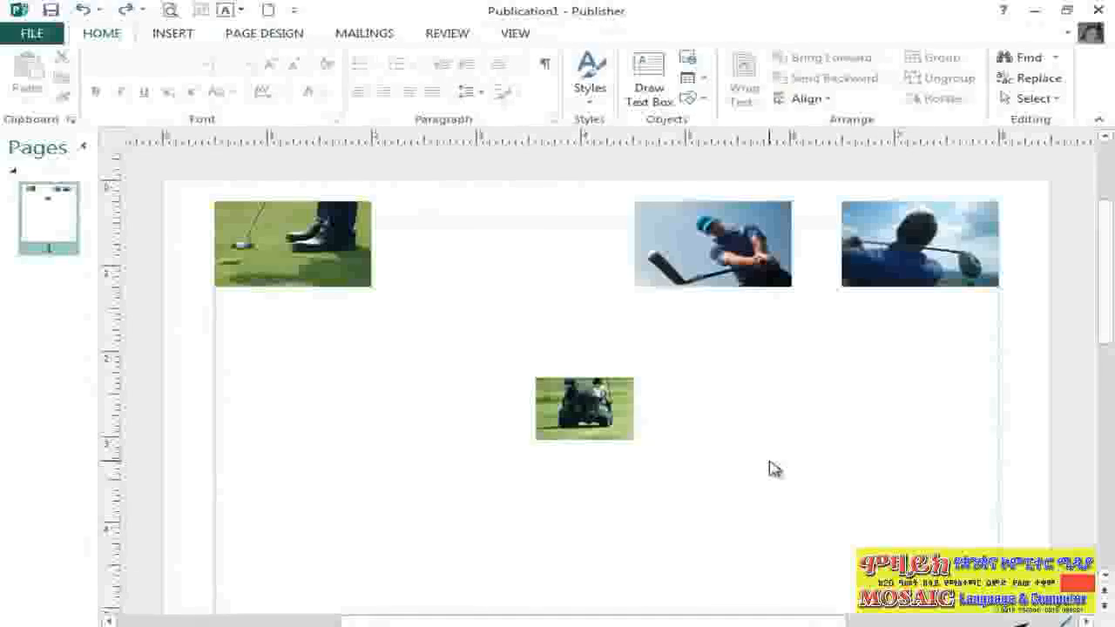
{"action": "key", "text": "ctrl+z"}
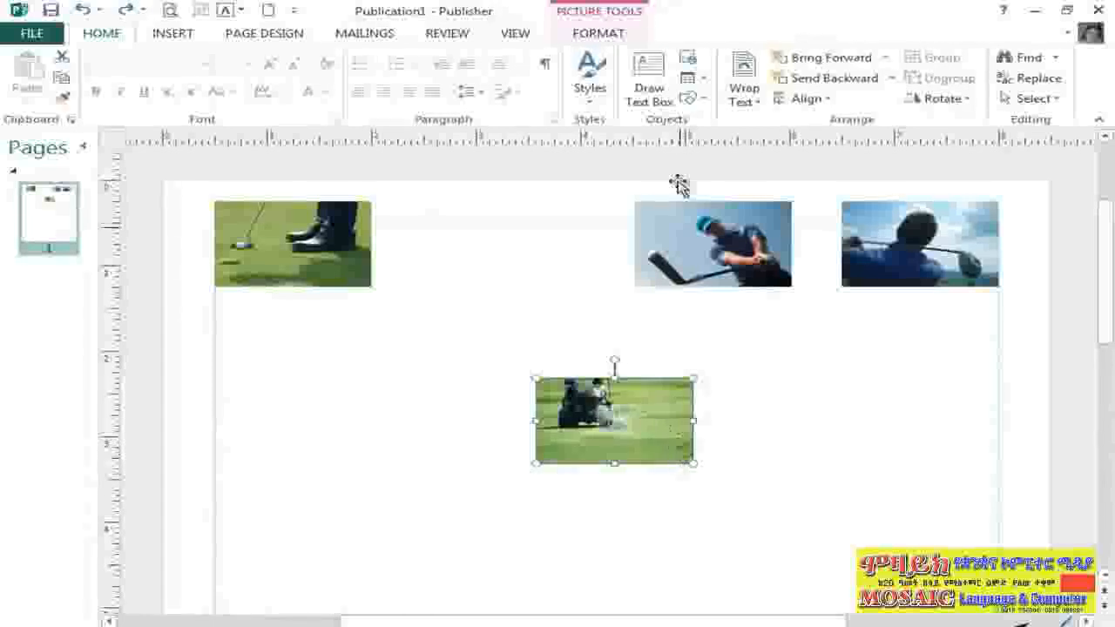
- Crop the golf cart picture to a rounded rectangle shape and trim its right side to a width of about 1.03"
{"action": "left_click", "coordinate": [621, 38]}
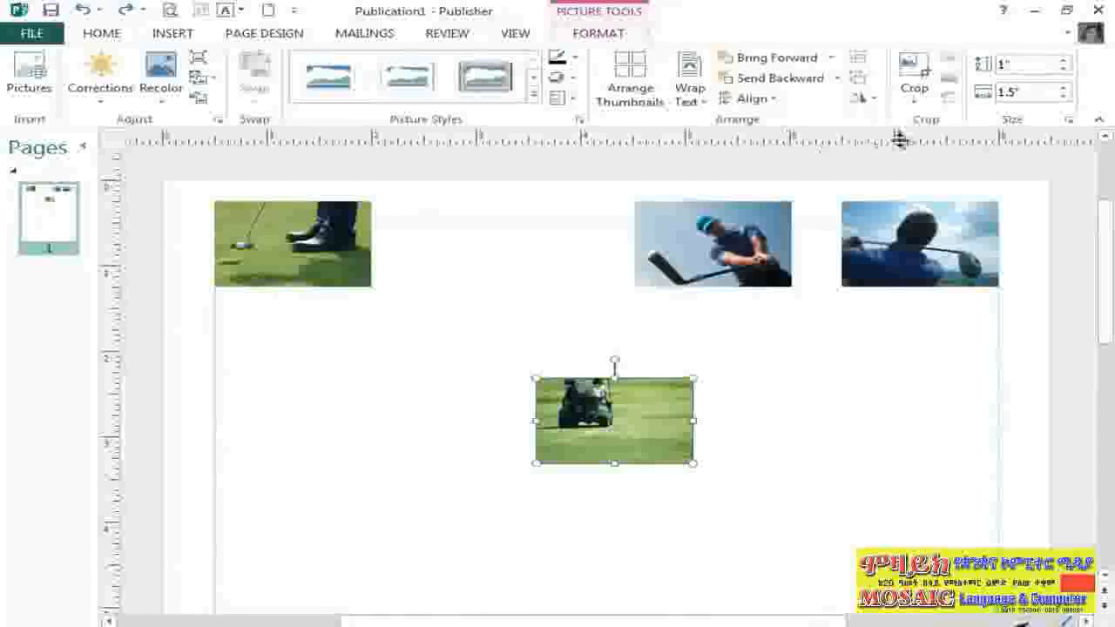
{"action": "left_click", "coordinate": [925, 107]}
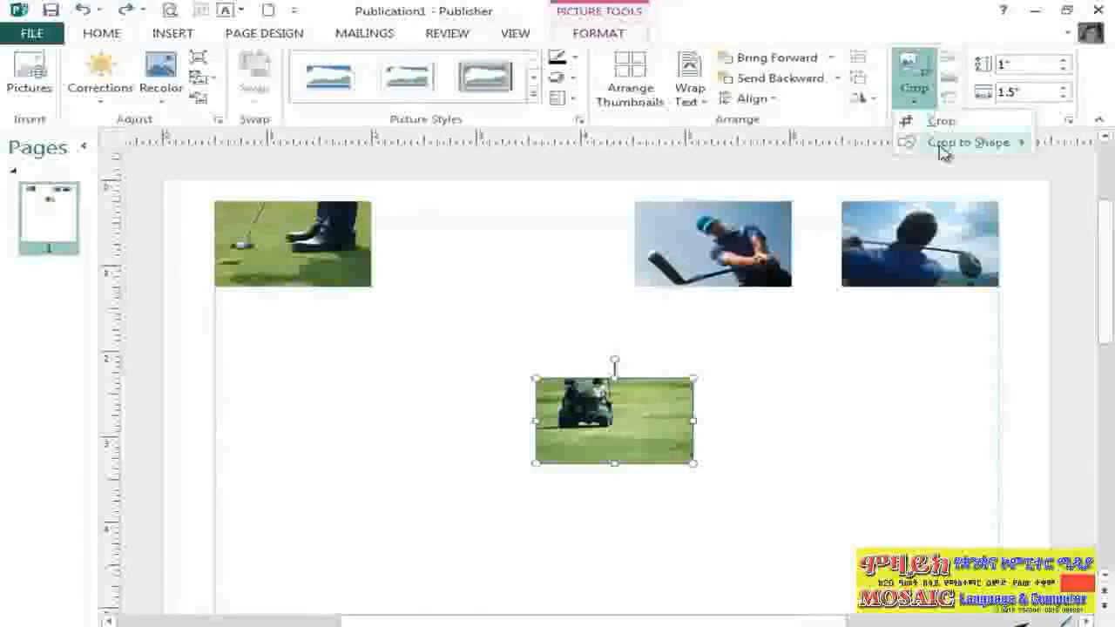
{"action": "mouse_move", "coordinate": [941, 149]}
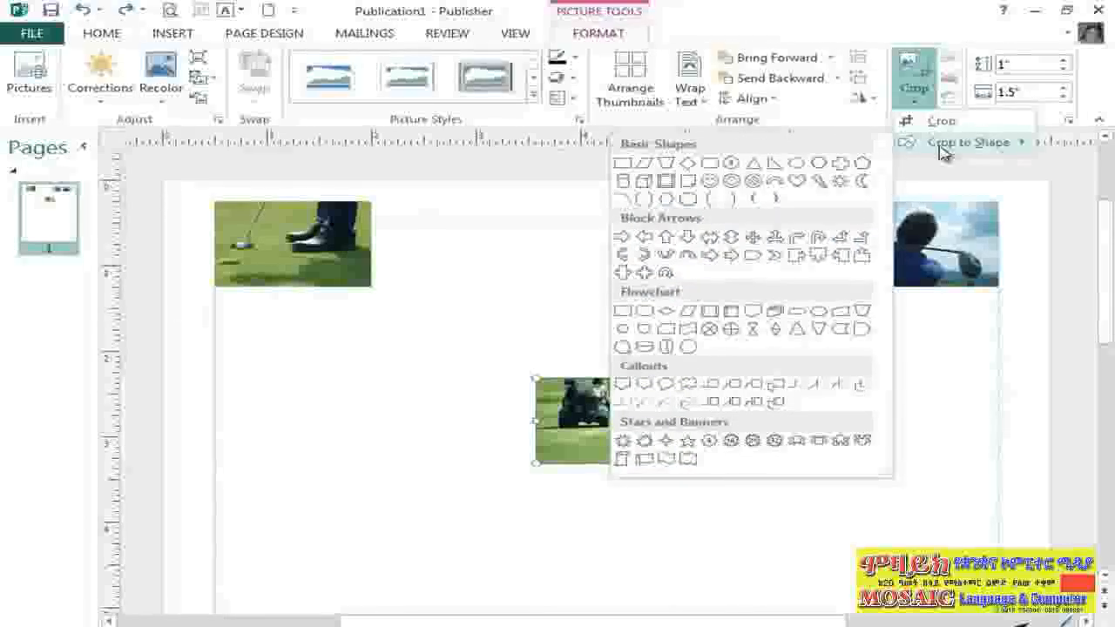
{"action": "left_click", "coordinate": [711, 164]}
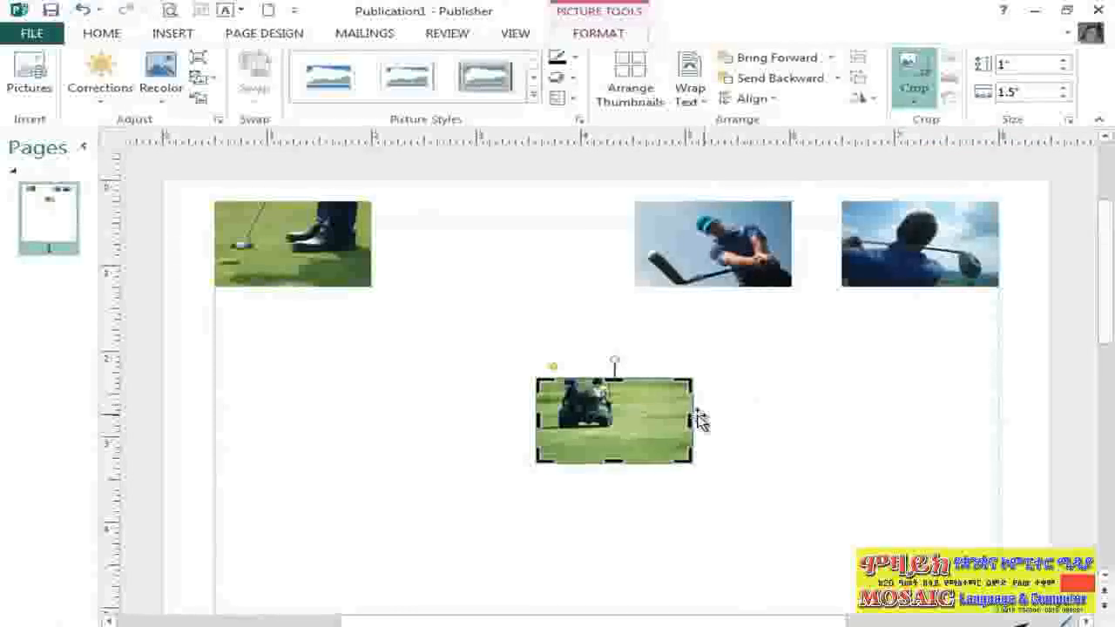
{"action": "left_click_drag", "start_coordinate": [692, 418], "coordinate": [628, 419]}
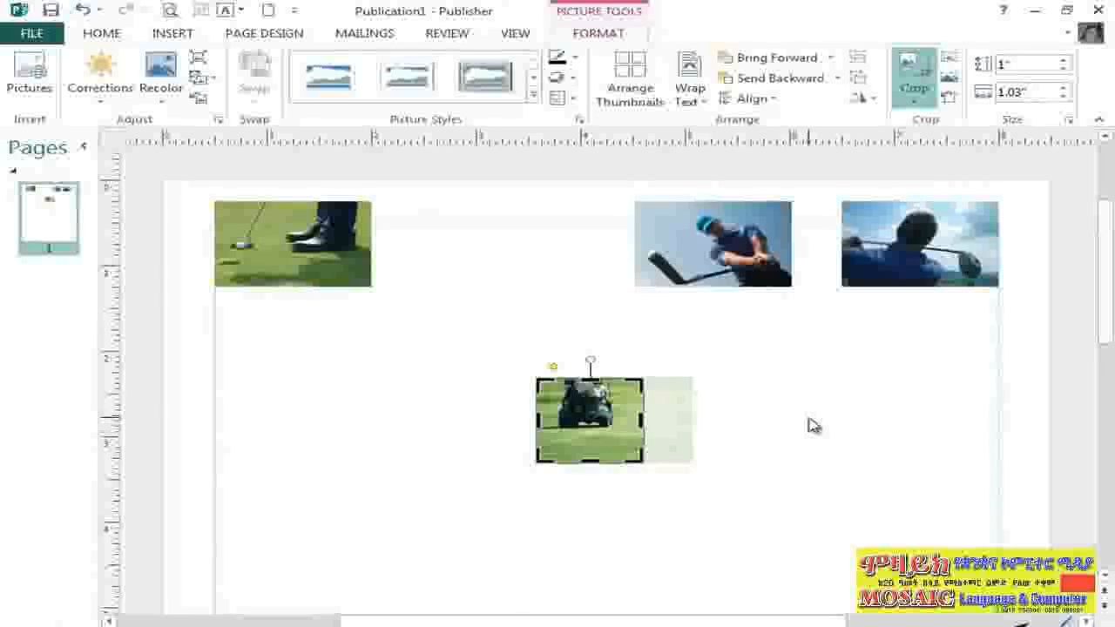
{"action": "left_click", "coordinate": [818, 428]}
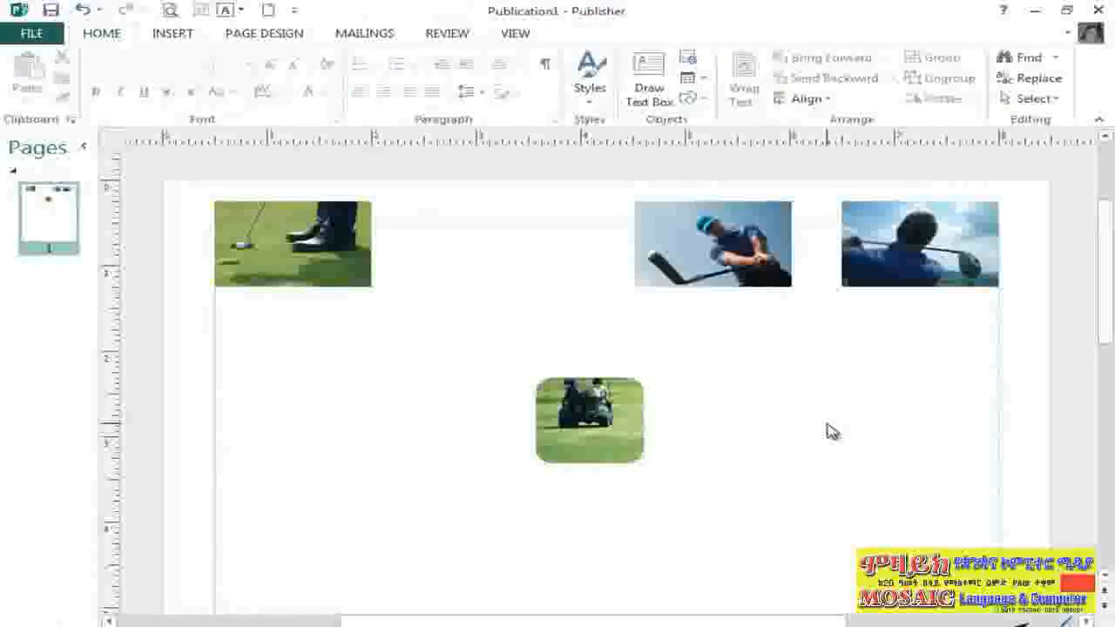
- Crop the rounded golf cart picture further from its lower and right edges to about 0.69" high and 0.91" wide
{"action": "left_click", "coordinate": [592, 414]}
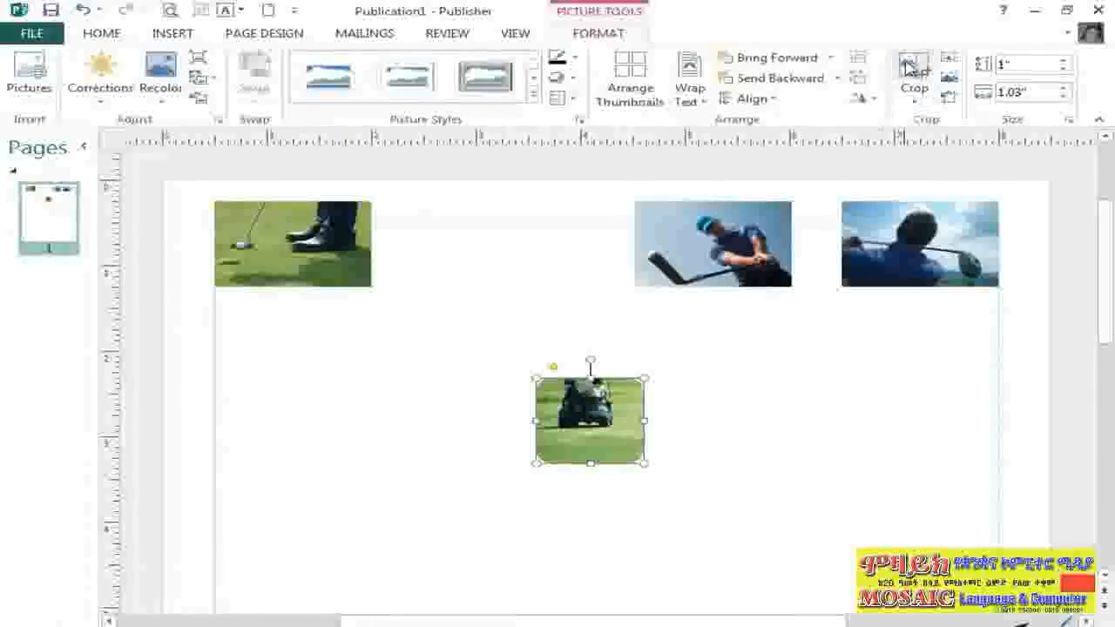
{"action": "left_click", "coordinate": [906, 68]}
{"action": "left_click_drag", "start_coordinate": [590, 458], "coordinate": [589, 435]}
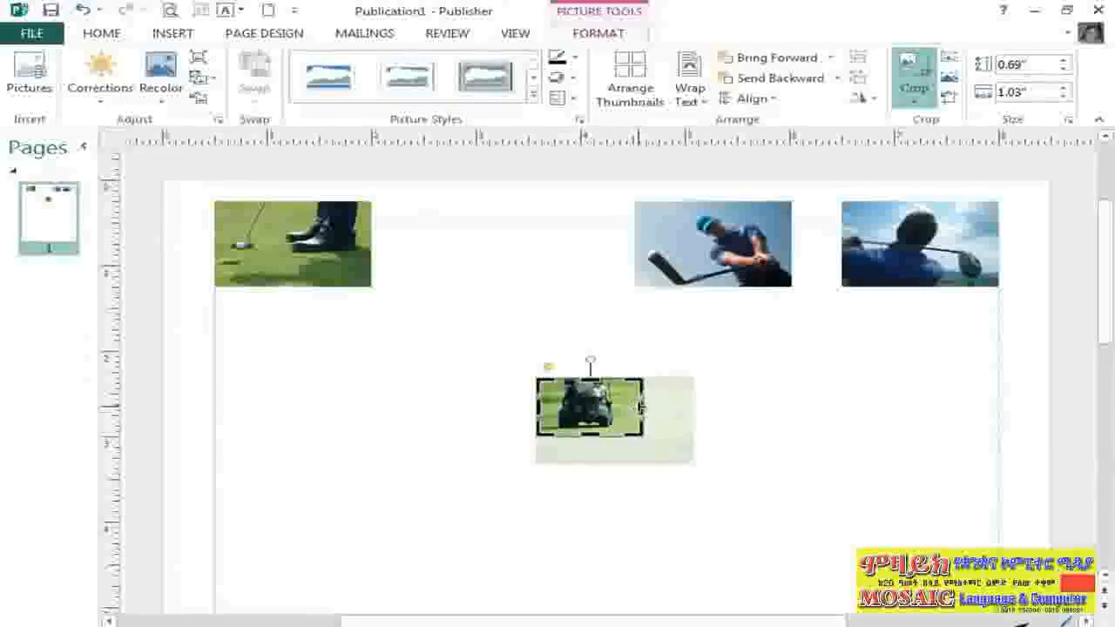
{"action": "left_click_drag", "start_coordinate": [641, 407], "coordinate": [627, 406]}
{"action": "left_click", "coordinate": [825, 424]}
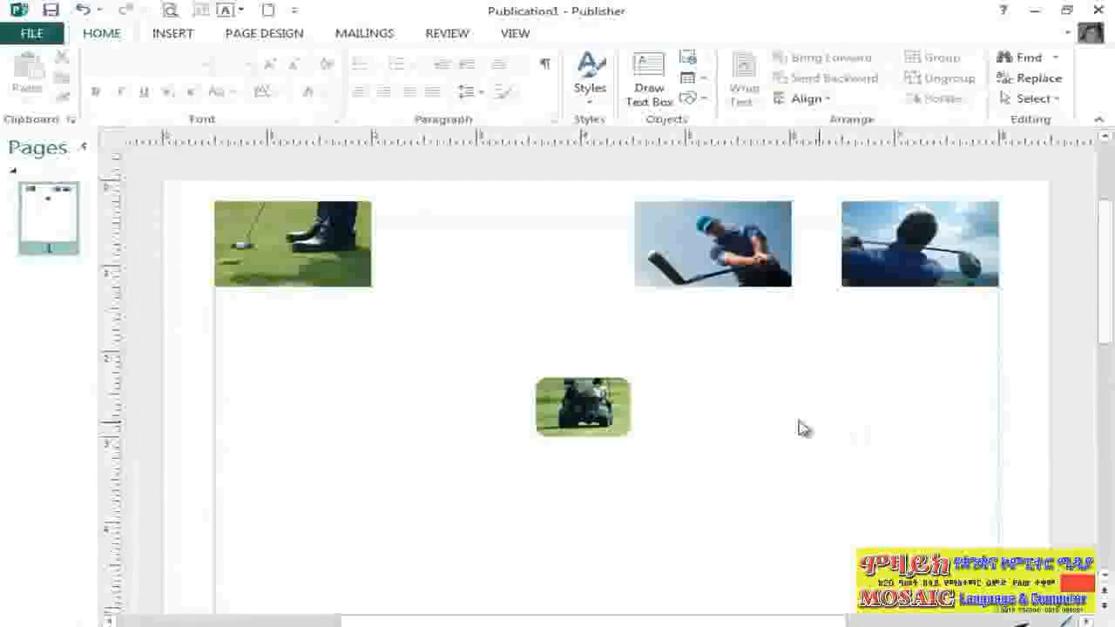
- Clear the crop from the golf cart picture and deselect it
{"action": "left_click", "coordinate": [605, 421]}
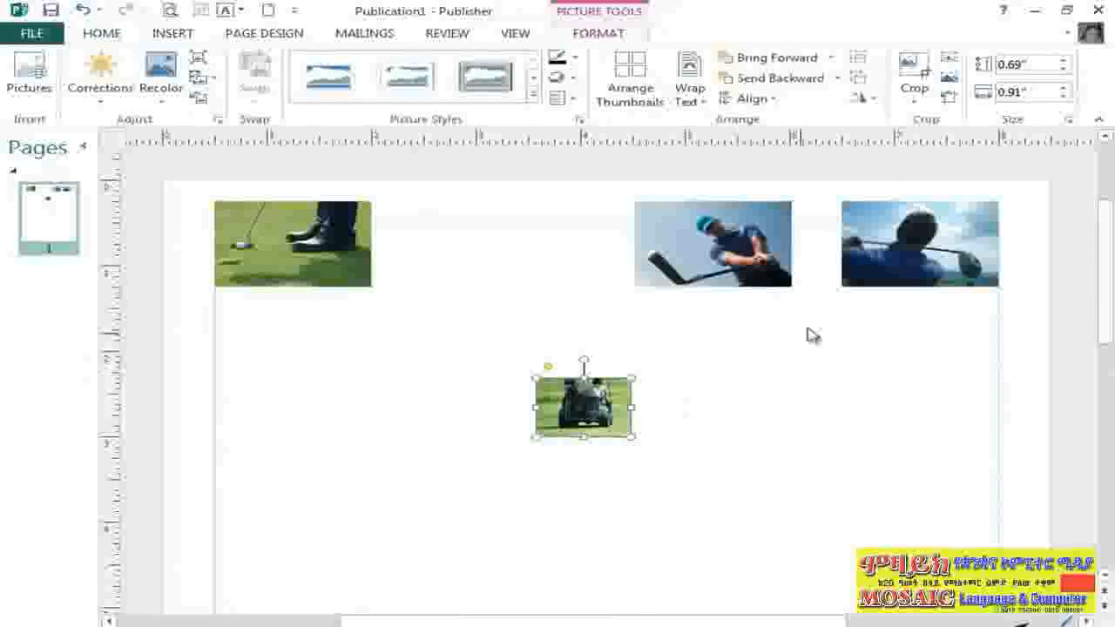
{"action": "left_click", "coordinate": [953, 96]}
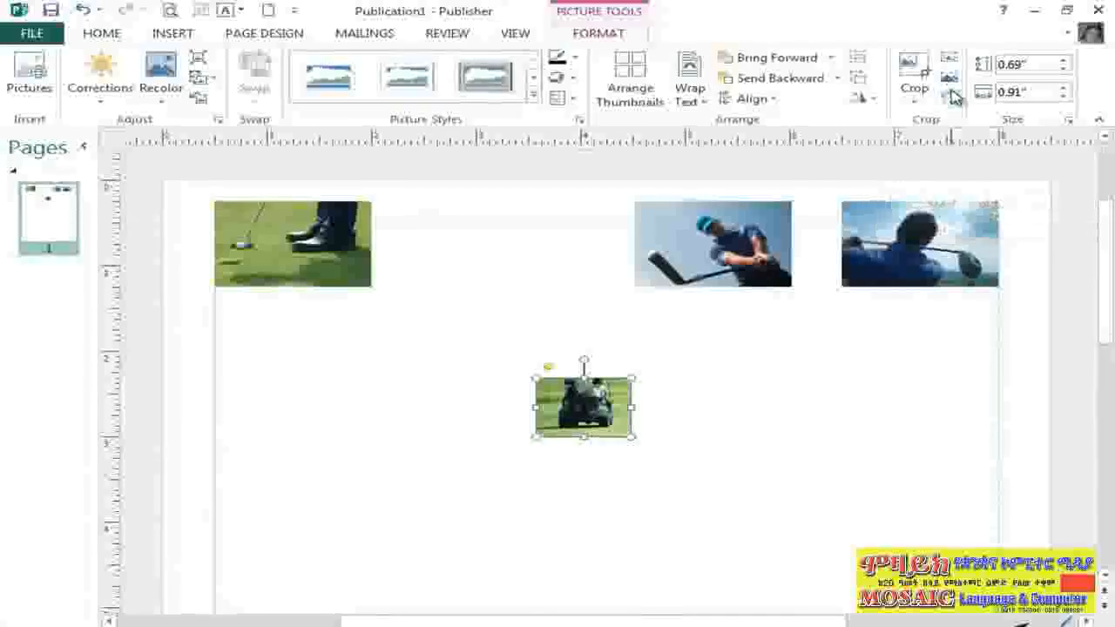
{"action": "left_click", "coordinate": [918, 392]}
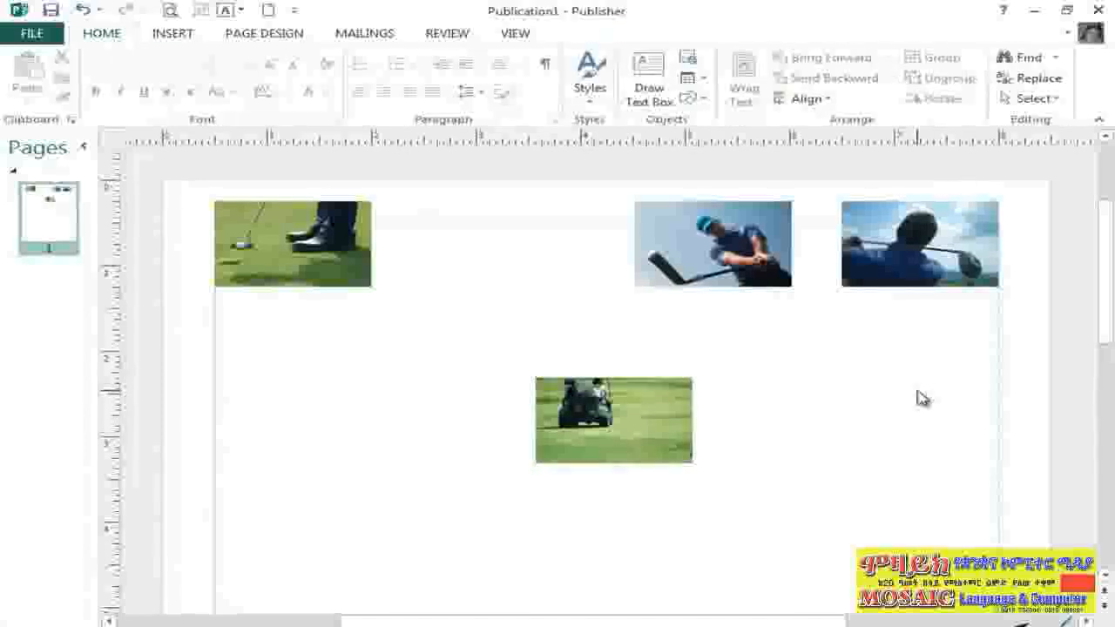